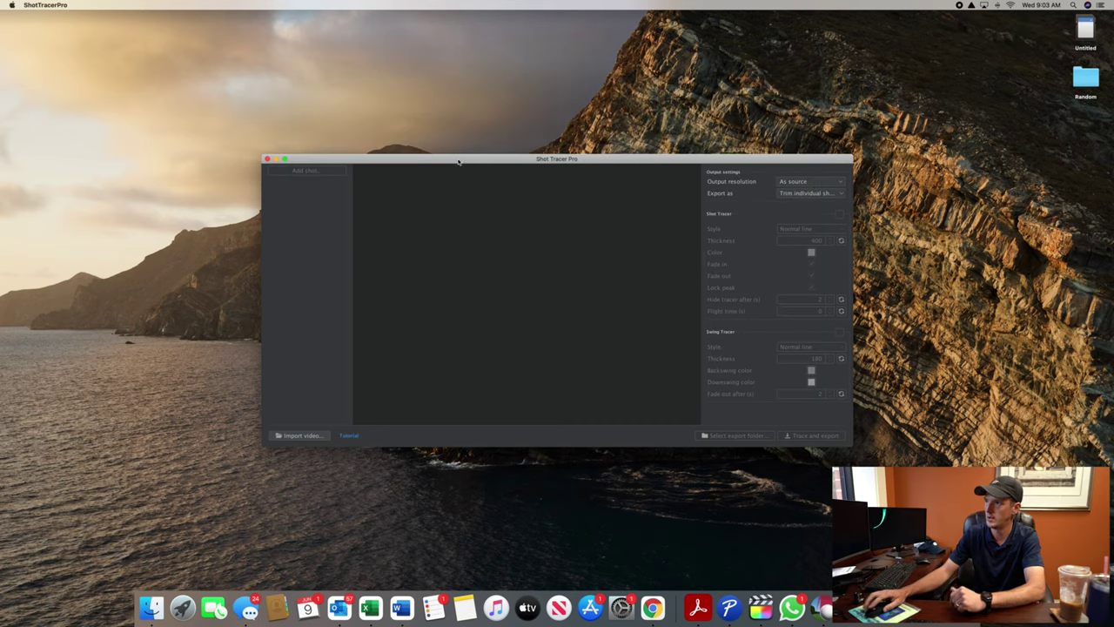
Step: Start a video import and preview clips C0055.MP4 through C0052.MP4 in the CLIP folder
left_click_drag(454, 162, 419, 149)
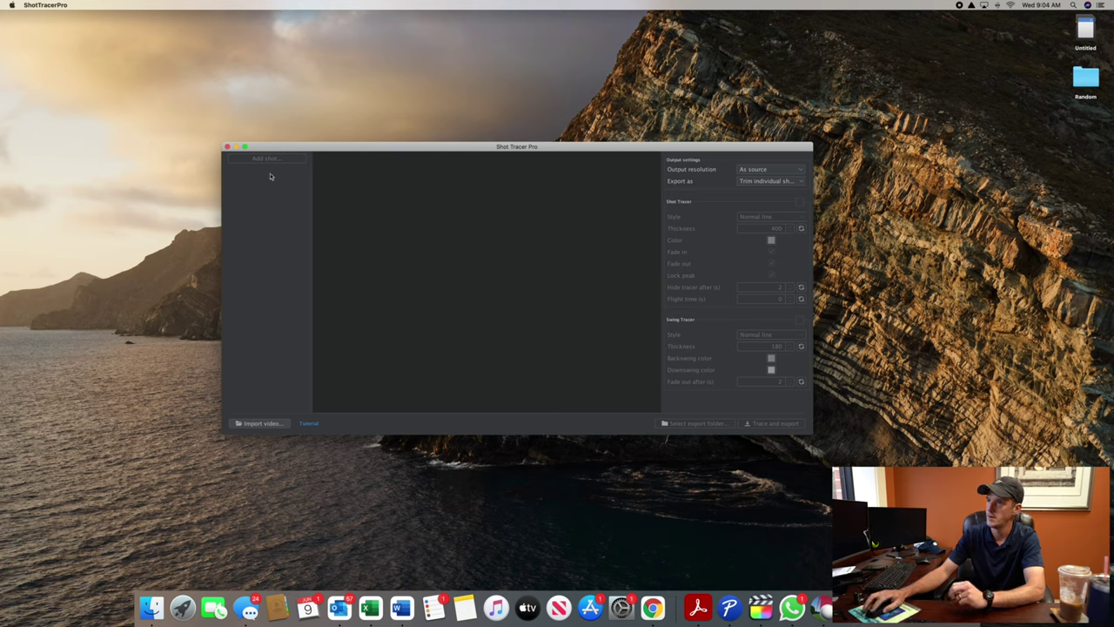
left_click(260, 423)
scroll(482, 258, "down", 2)
scroll(481, 259, "down", 10)
scroll(481, 262, "down", 1)
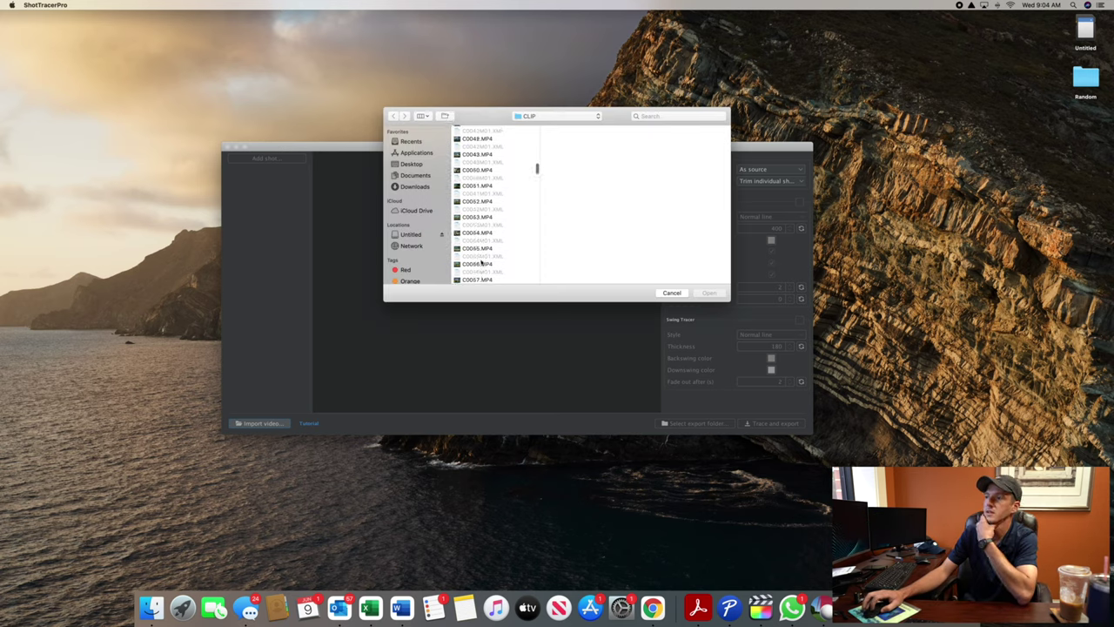
left_click(483, 249)
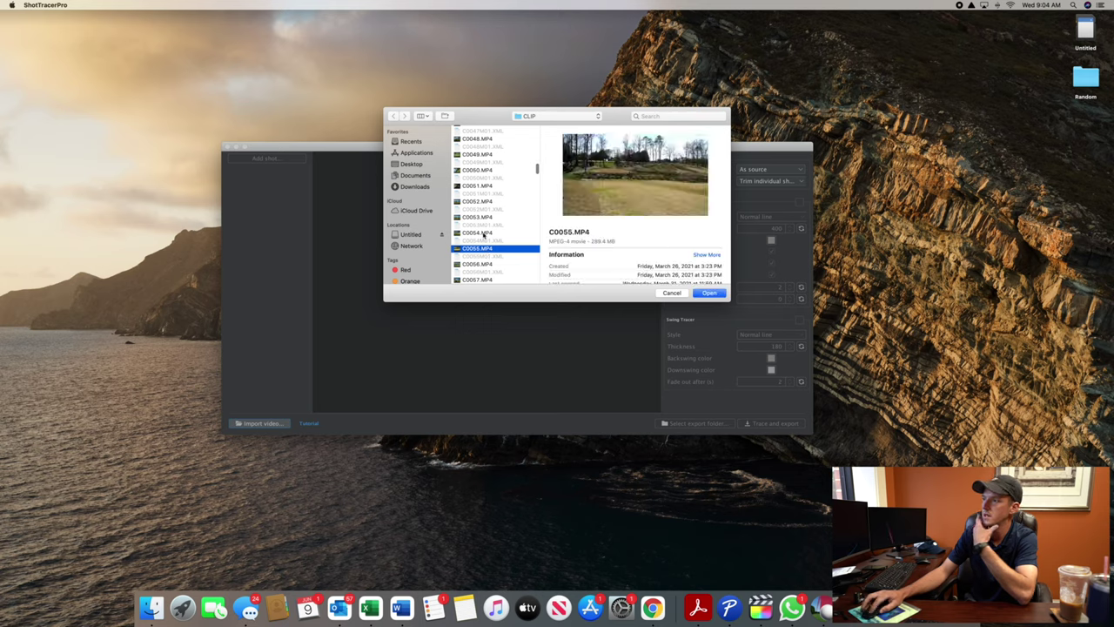
left_click(483, 234)
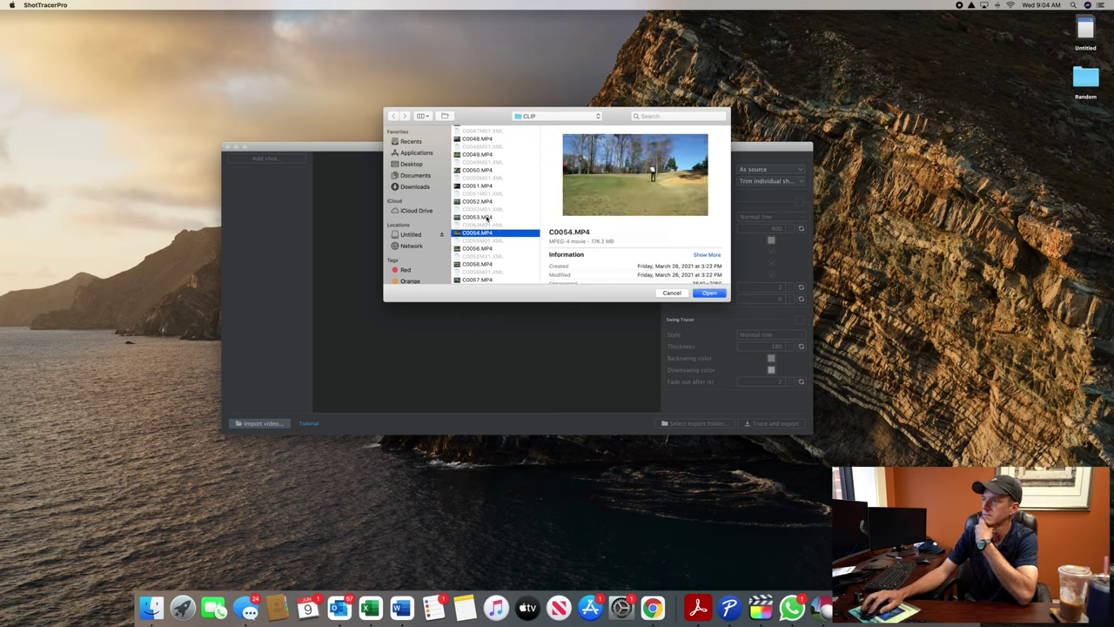
left_click(488, 217)
left_click(488, 202)
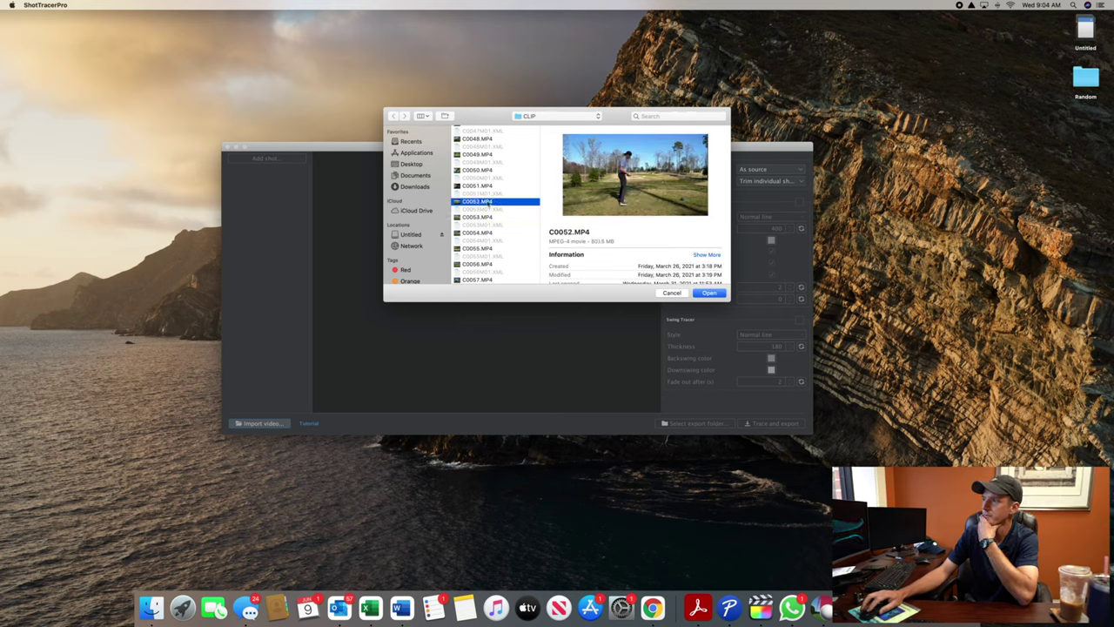
Step: Preview clips C0057.MP4 through C0062.MP4, import C0058.MP4 and dismiss the hybrid editing notice
scroll(485, 202, "down", 3)
left_click(483, 203)
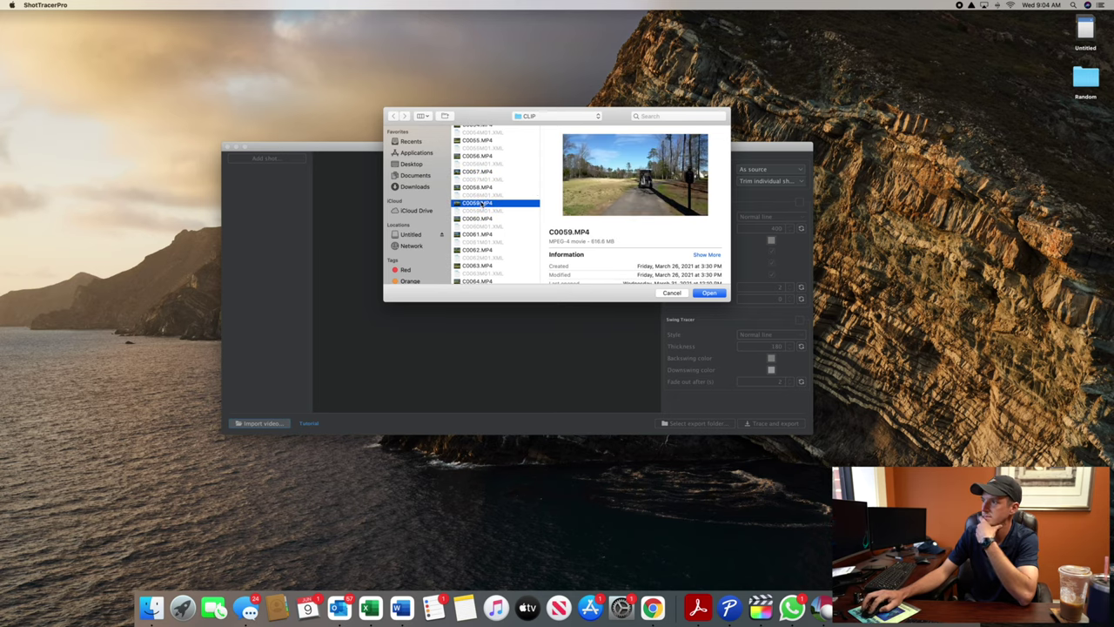
left_click(483, 188)
left_click(481, 203)
left_click(479, 218)
left_click(478, 234)
left_click(477, 250)
left_click(477, 172)
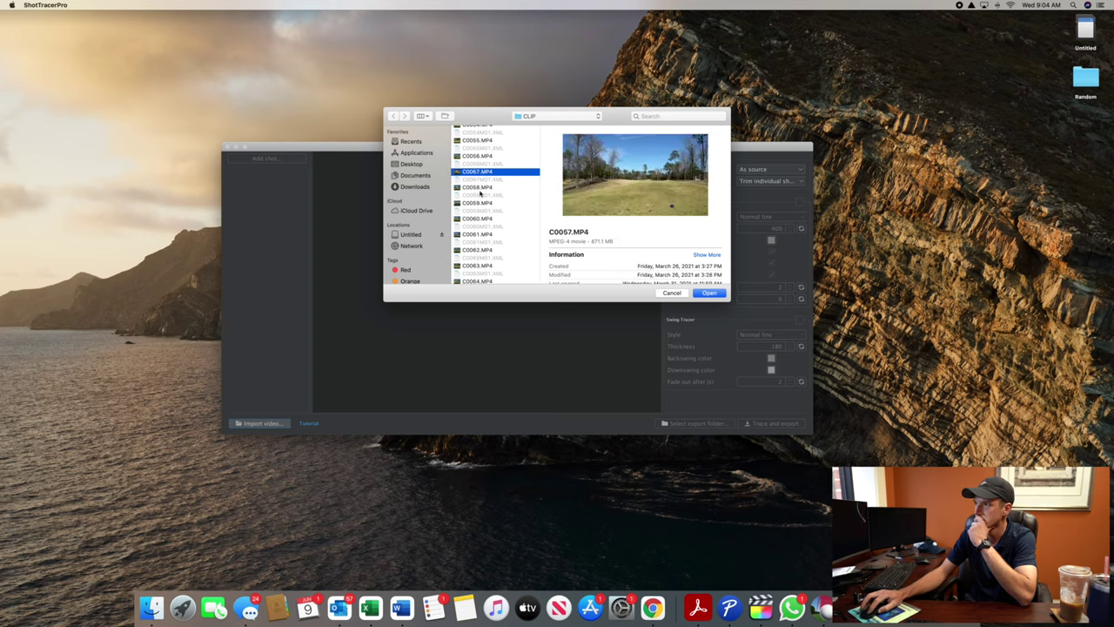
left_click(477, 187)
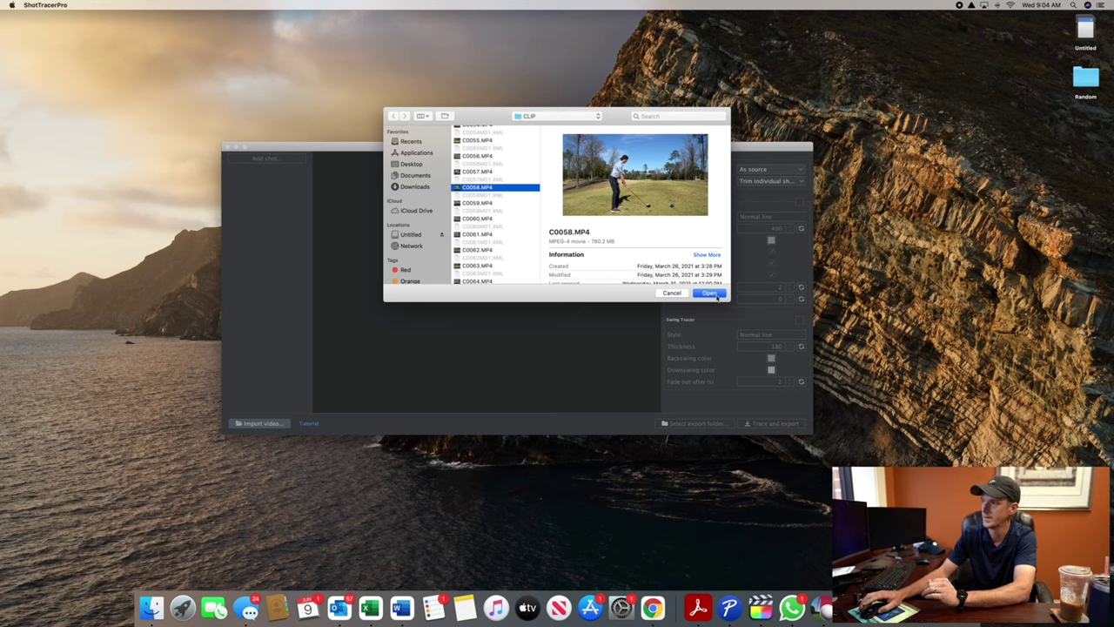
left_click(711, 293)
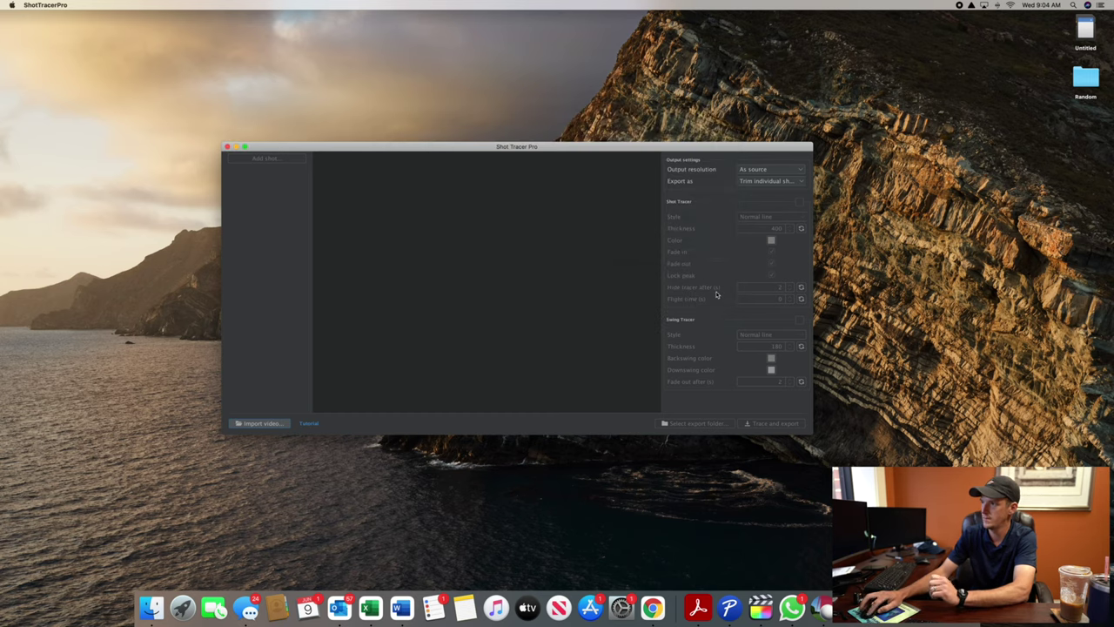
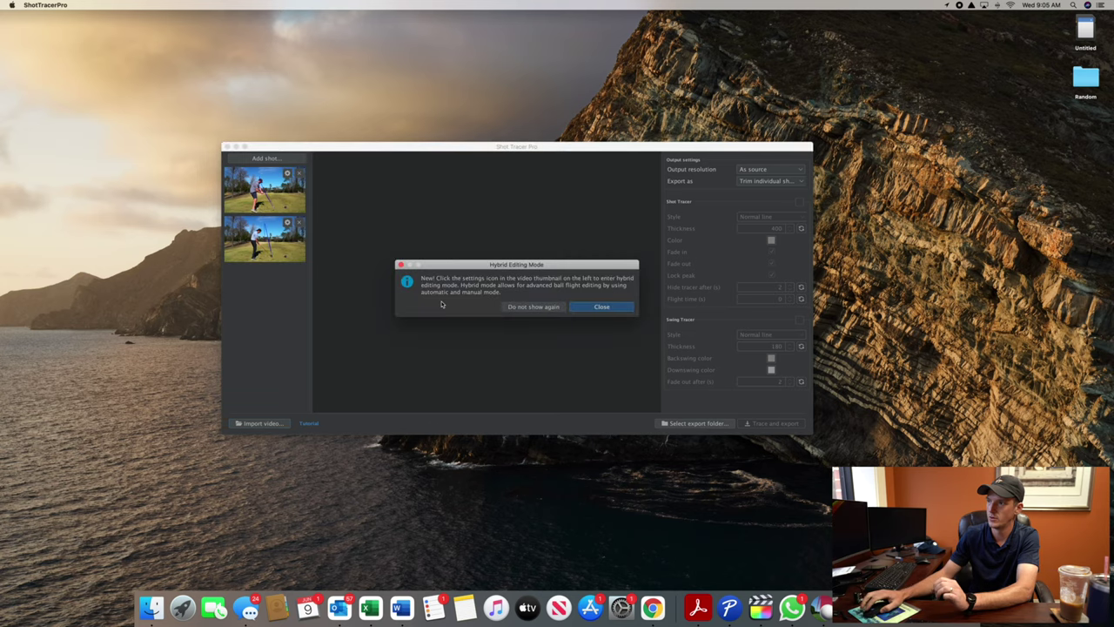
left_click(602, 306)
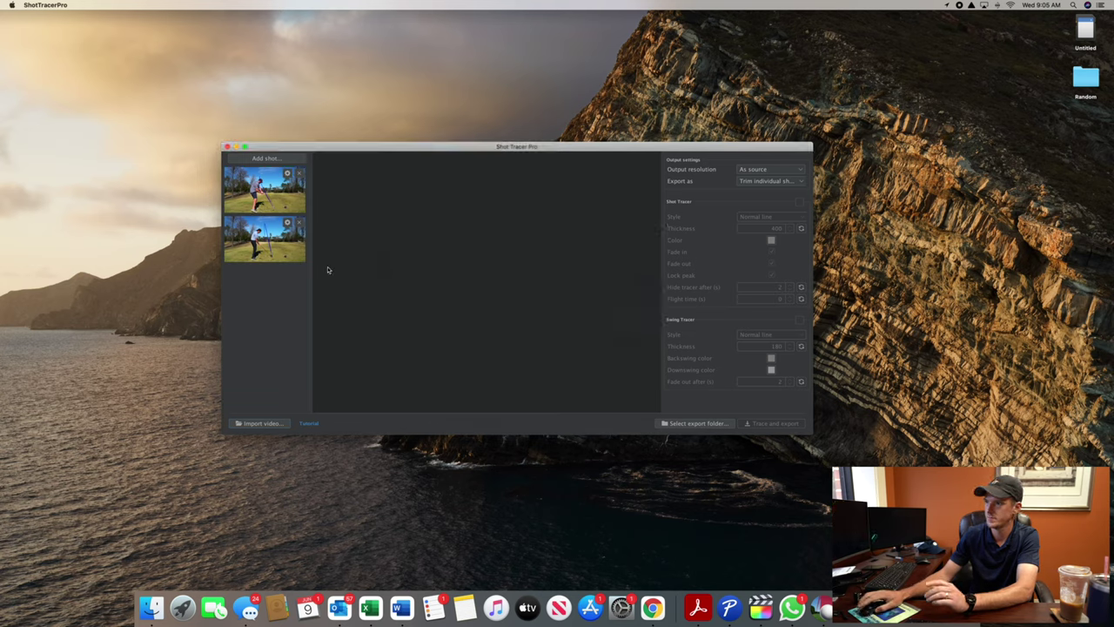
Step: Preview the two detected shots, reselect the second one and look at its tracer color options without changing them
left_click(265, 243)
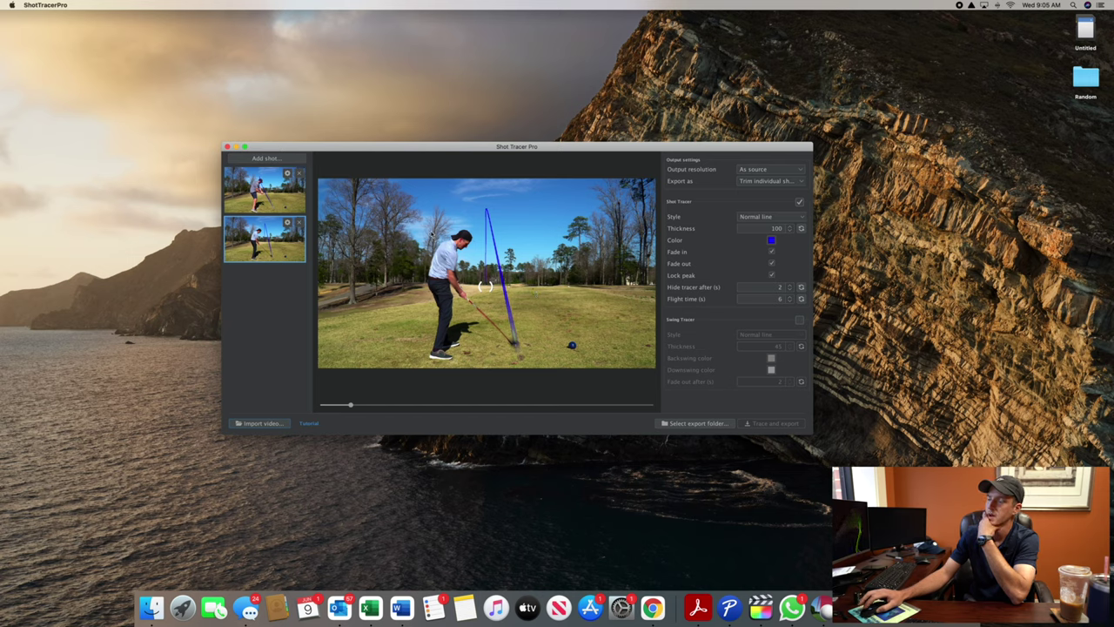
left_click(282, 203)
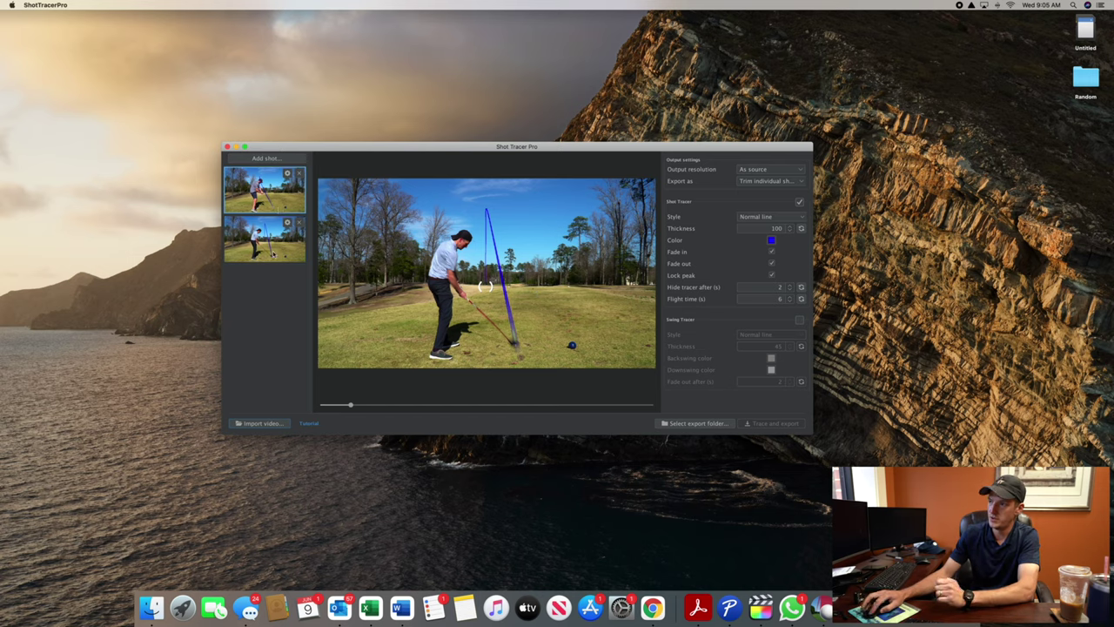
left_click(274, 250)
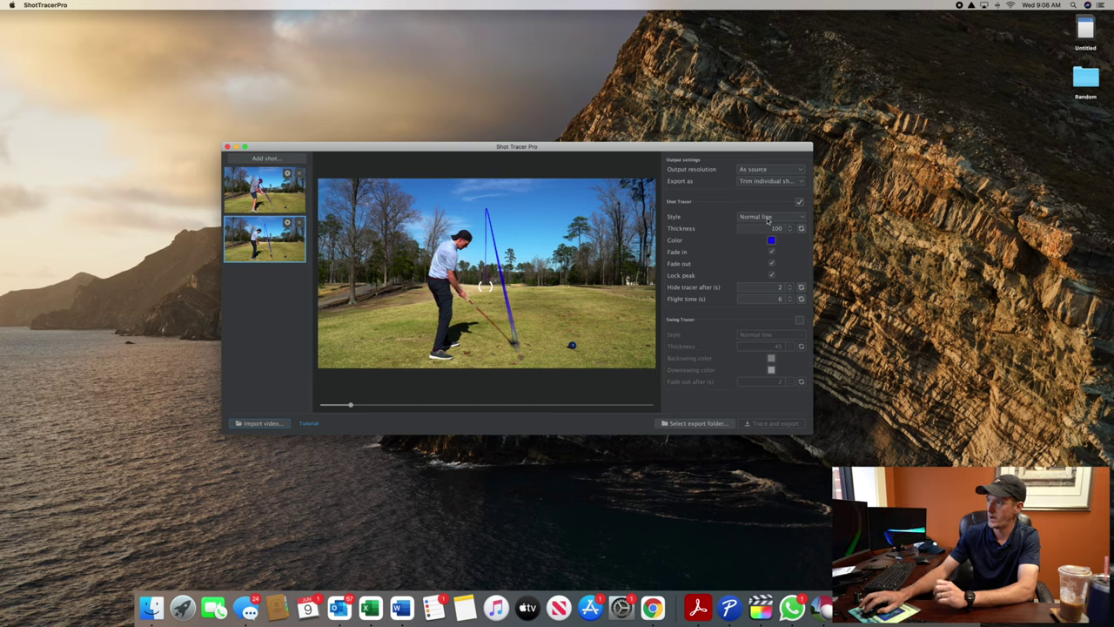
left_click(771, 241)
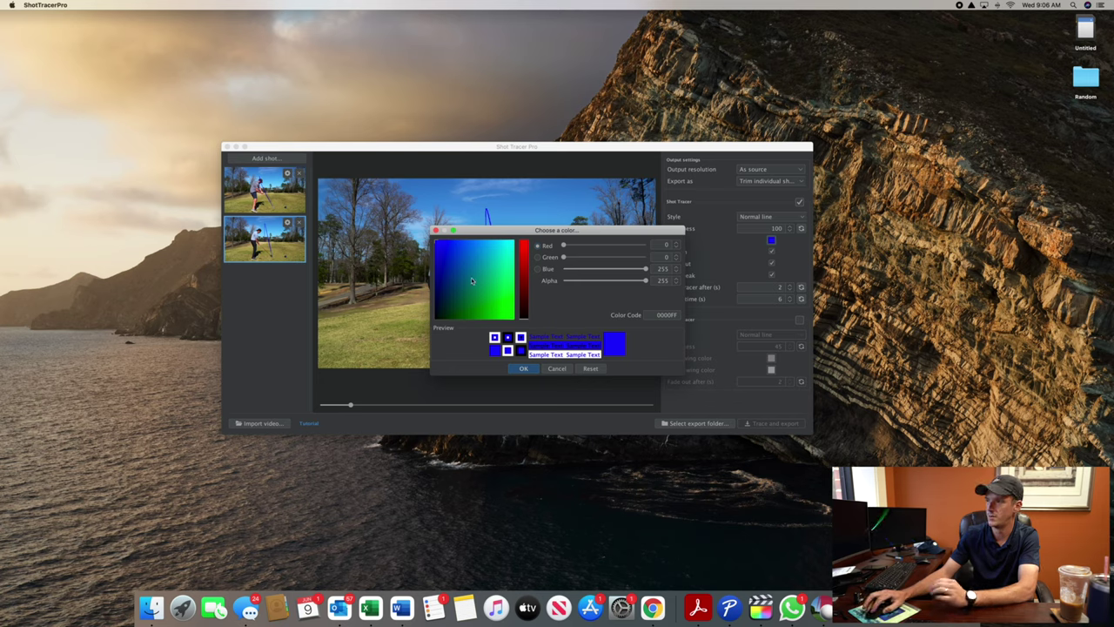
left_click(559, 369)
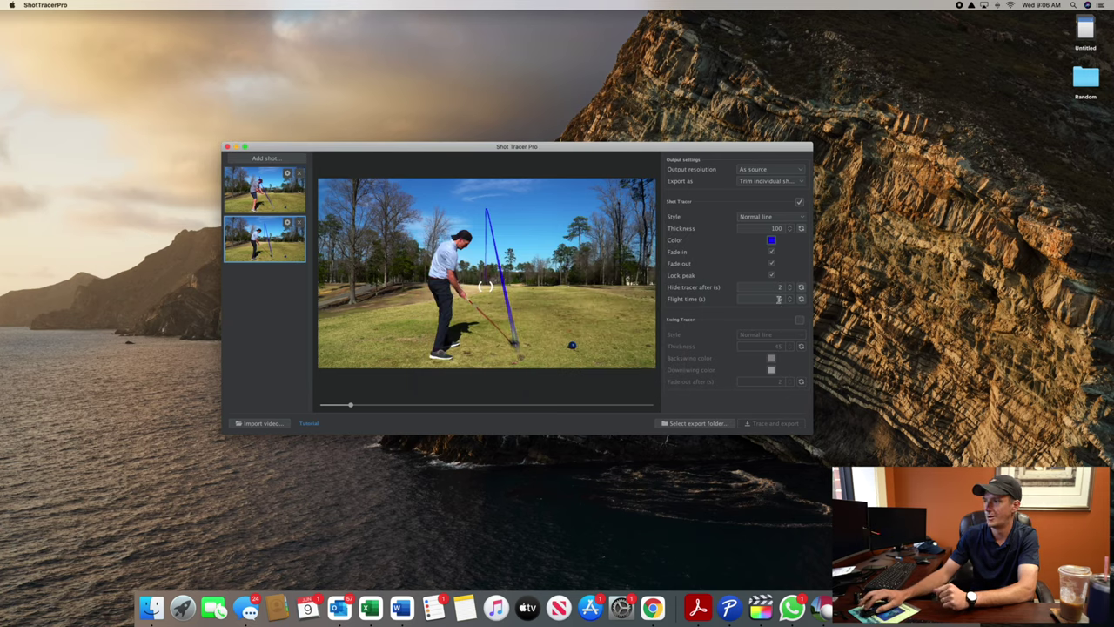
Step: Set the Desktop as the export folder, then trace and export the shots
left_click(718, 424)
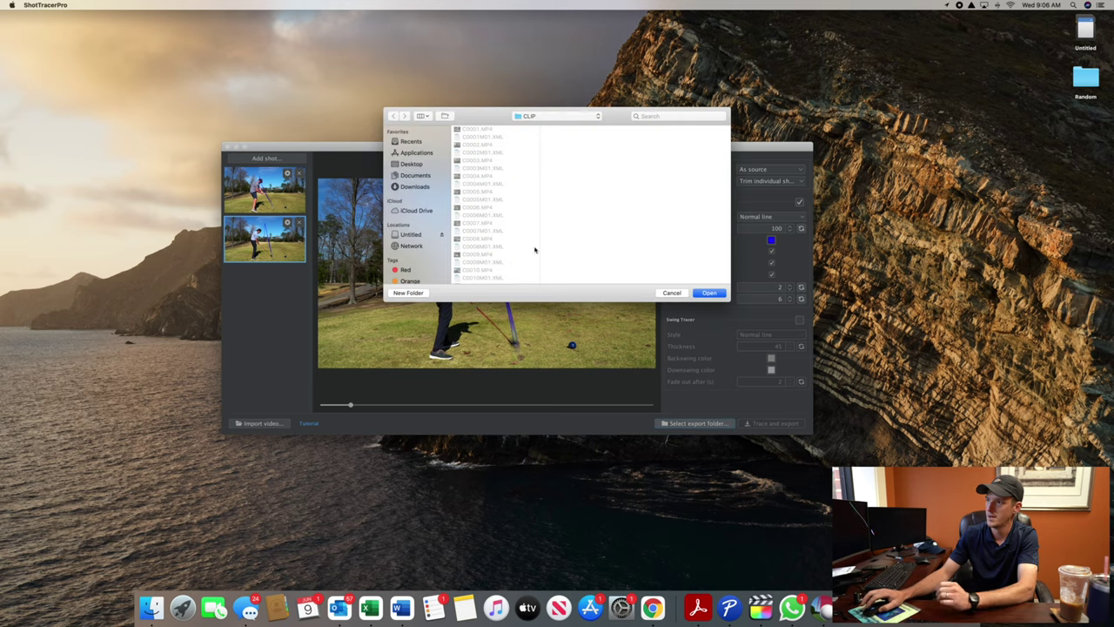
left_click(411, 164)
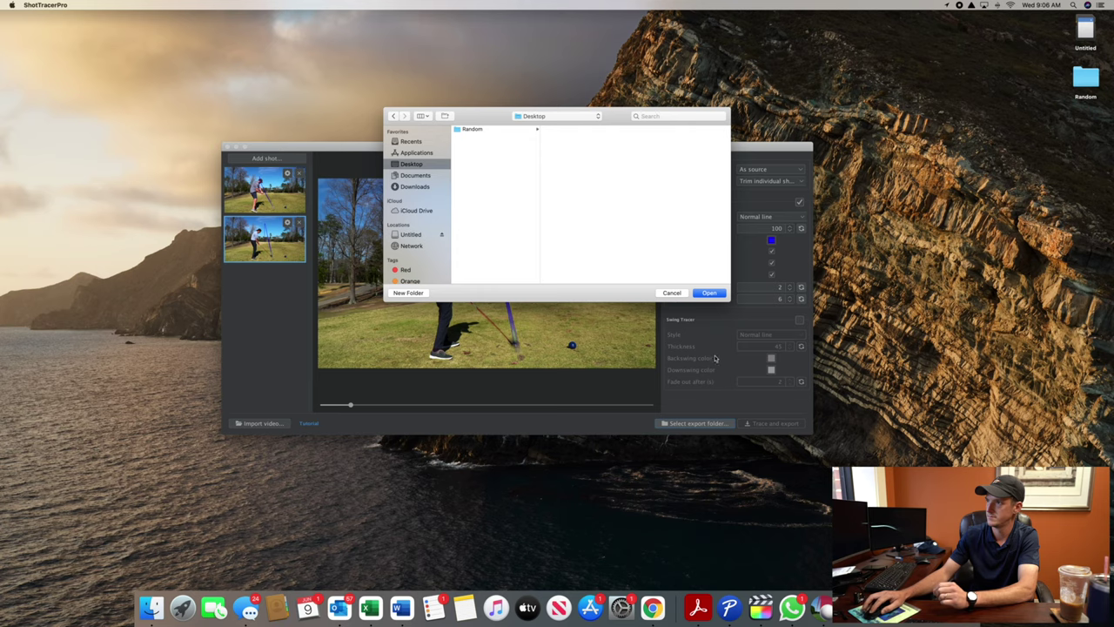
left_click(711, 293)
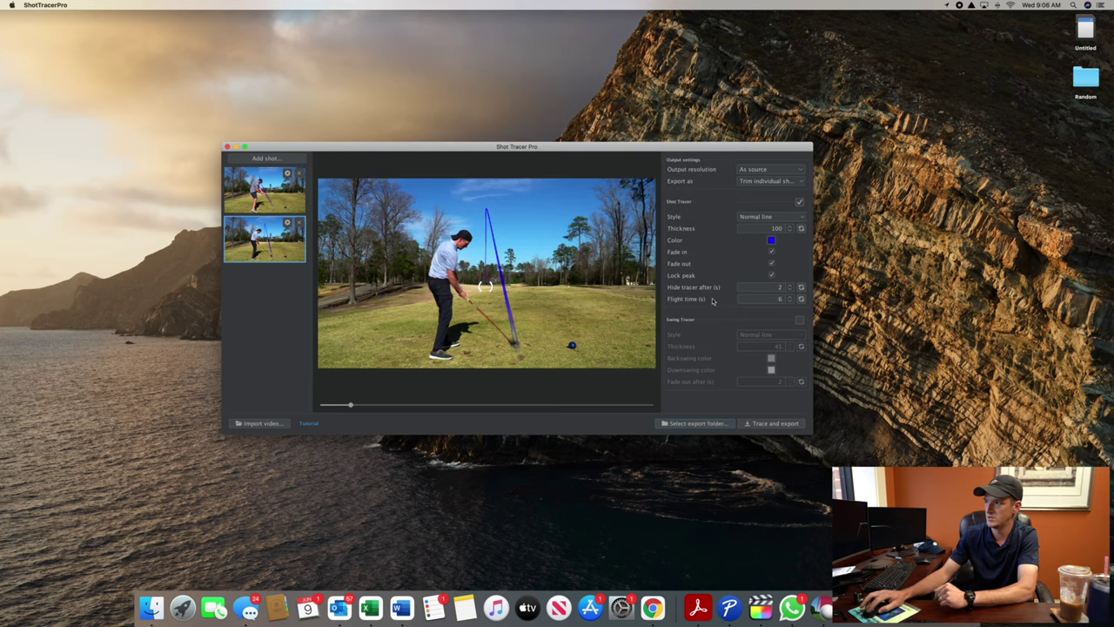
left_click(774, 424)
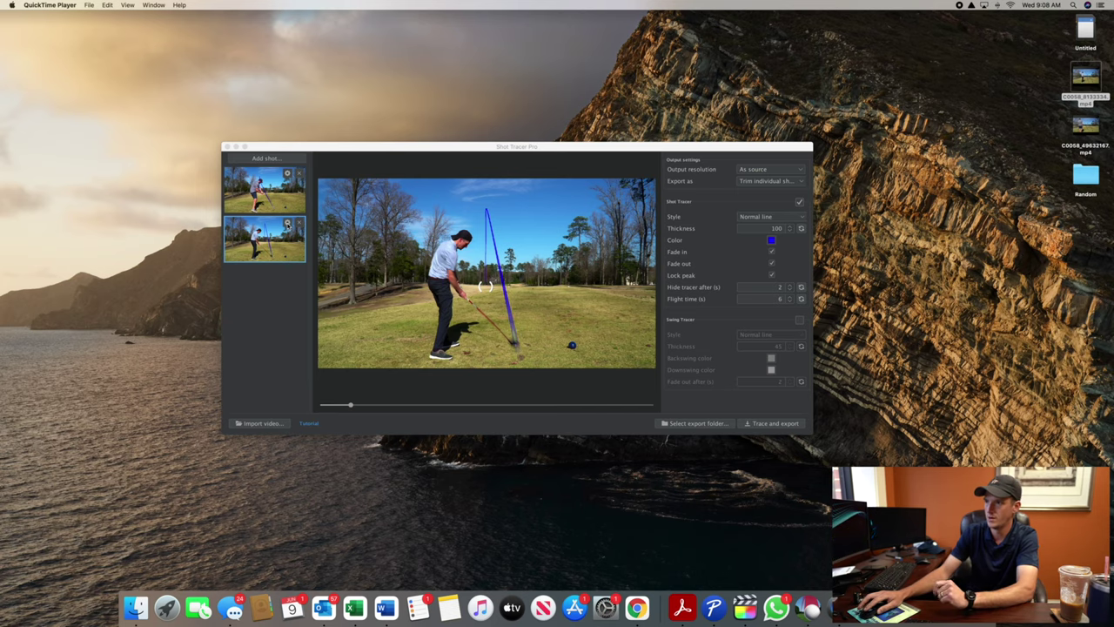
Step: Open the second shot's trajectory for editing and examine the existing ball-flight marks up close
left_click(287, 222)
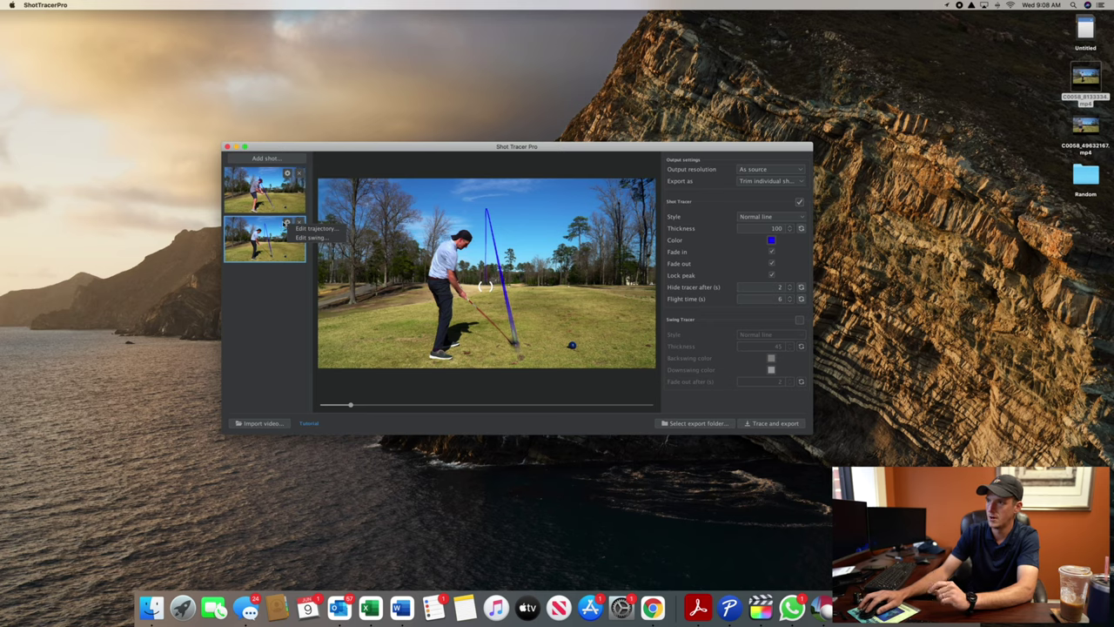
left_click(298, 228)
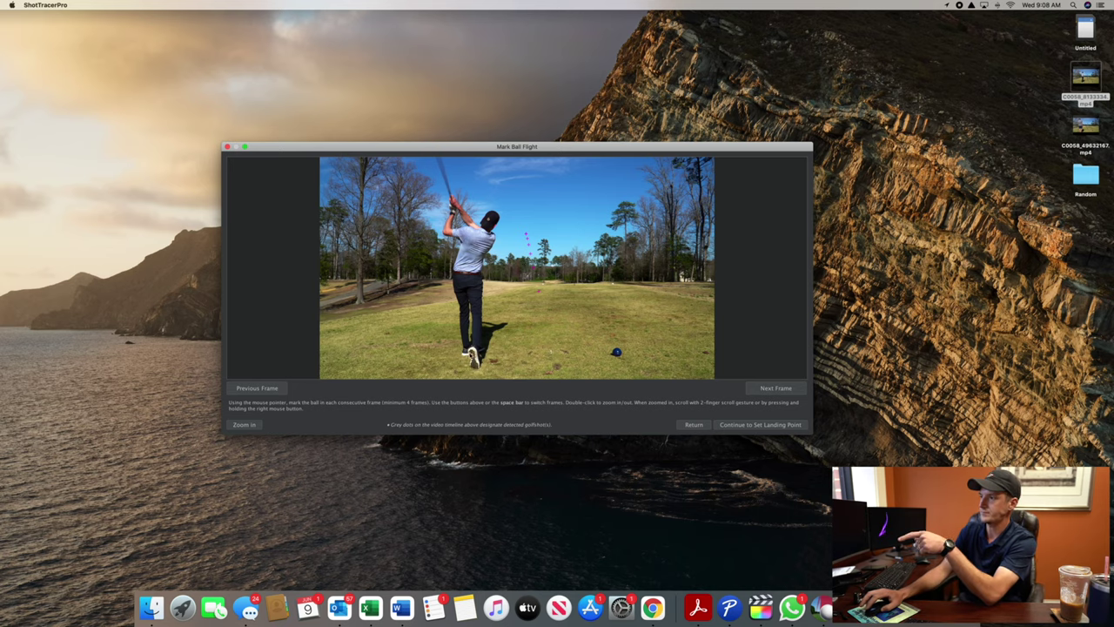
left_click(244, 425)
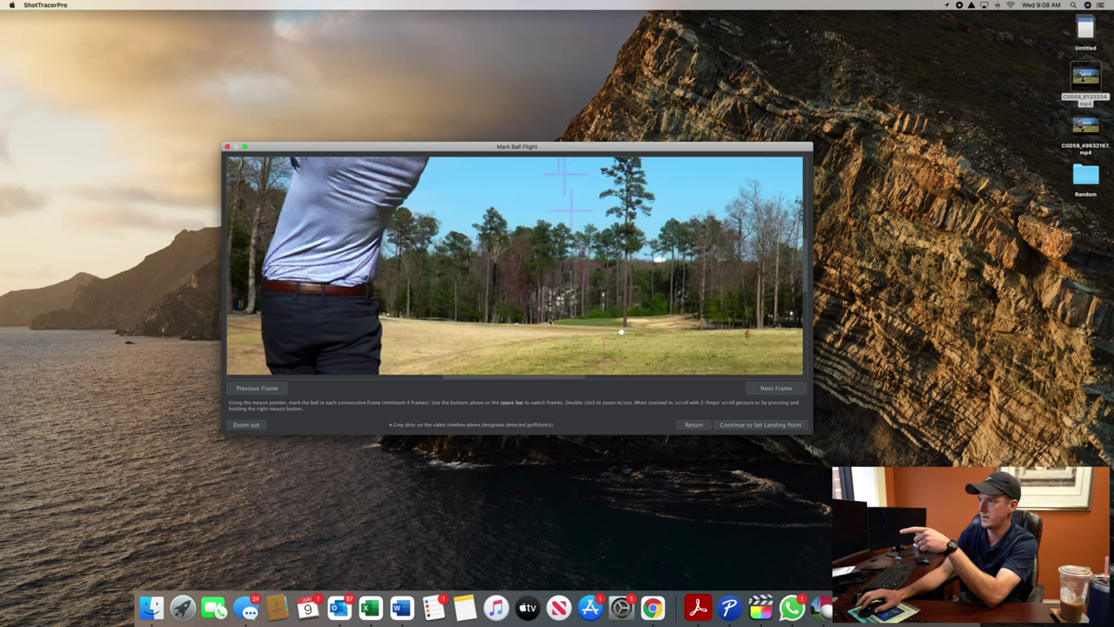
scroll(522, 275, "up", 5)
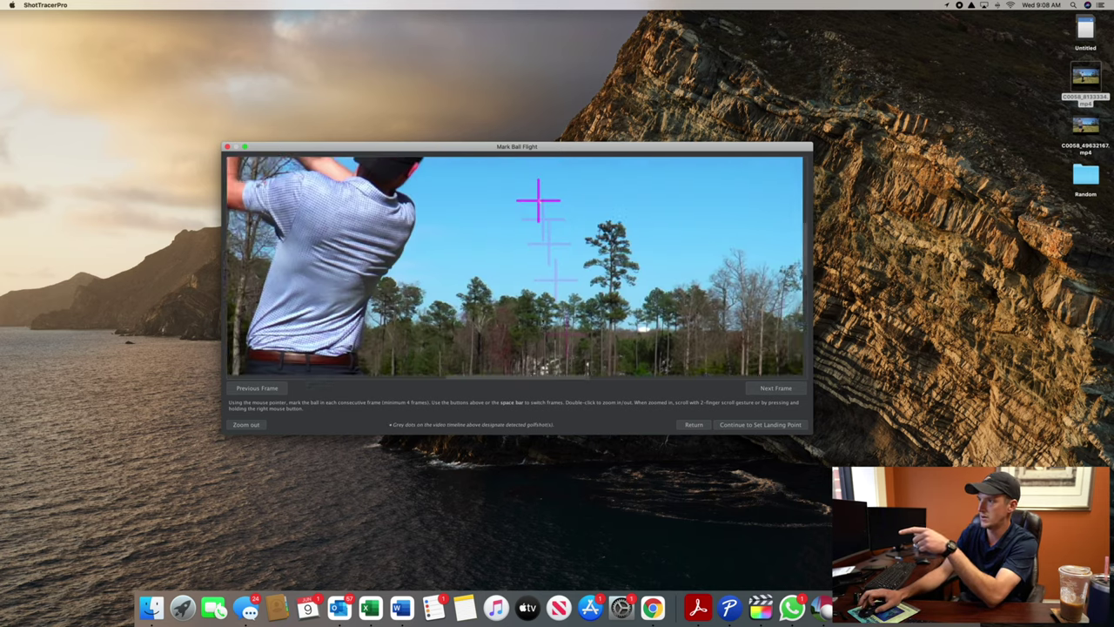
scroll(517, 266, "down", 6)
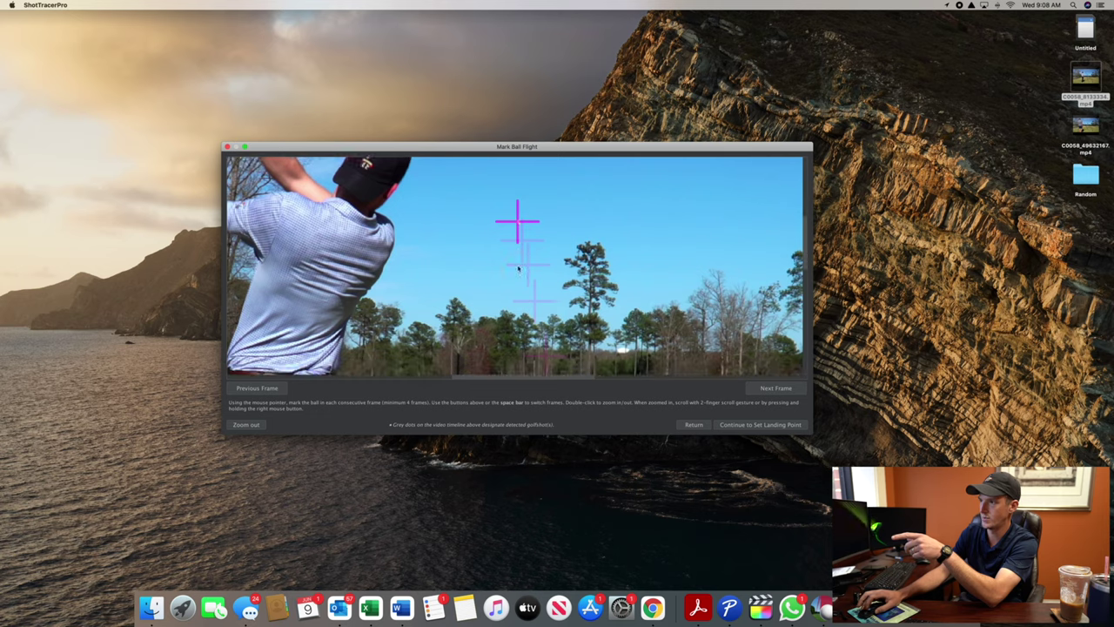
scroll(533, 271, "up", 5)
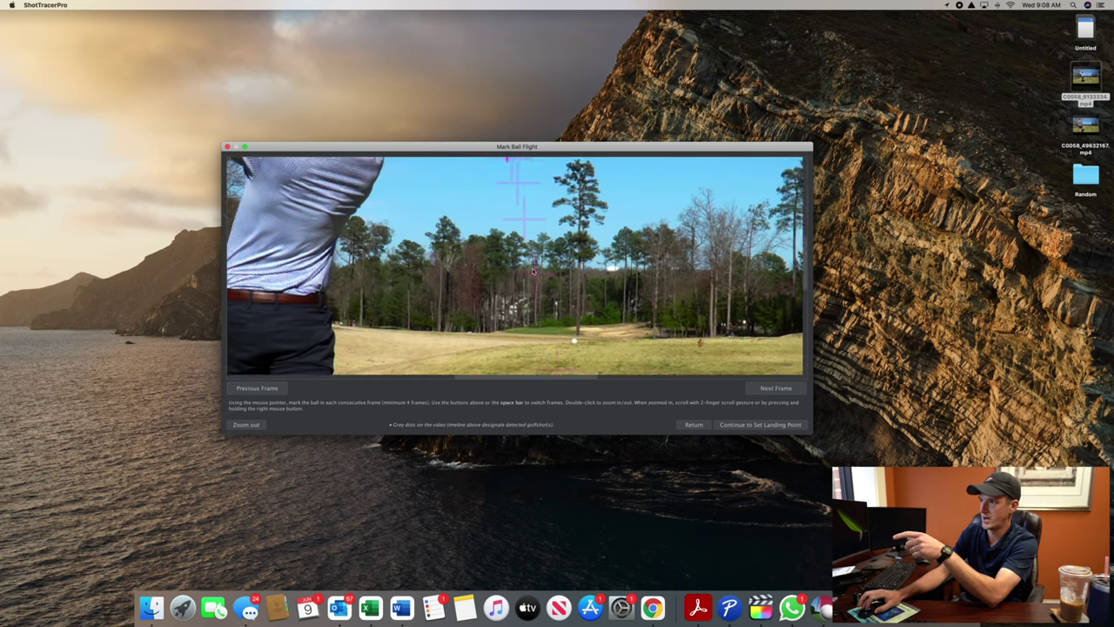
scroll(532, 273, "up", 3)
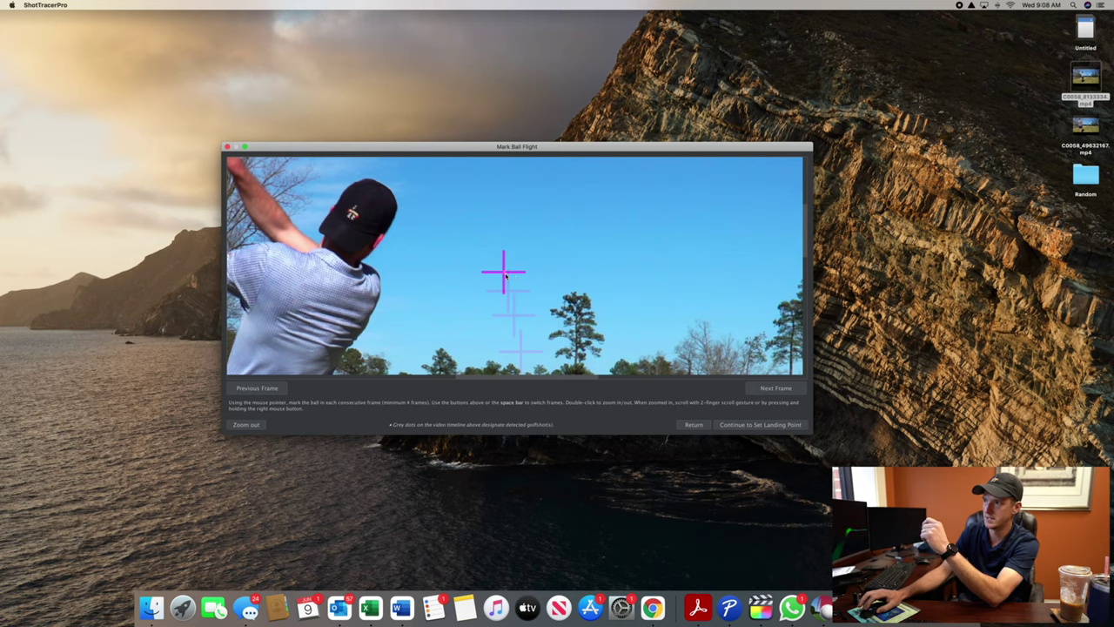
Step: Mark the golf ball in the next seven consecutive frames, extending the flight marks upward from the last existing one
left_click(758, 389)
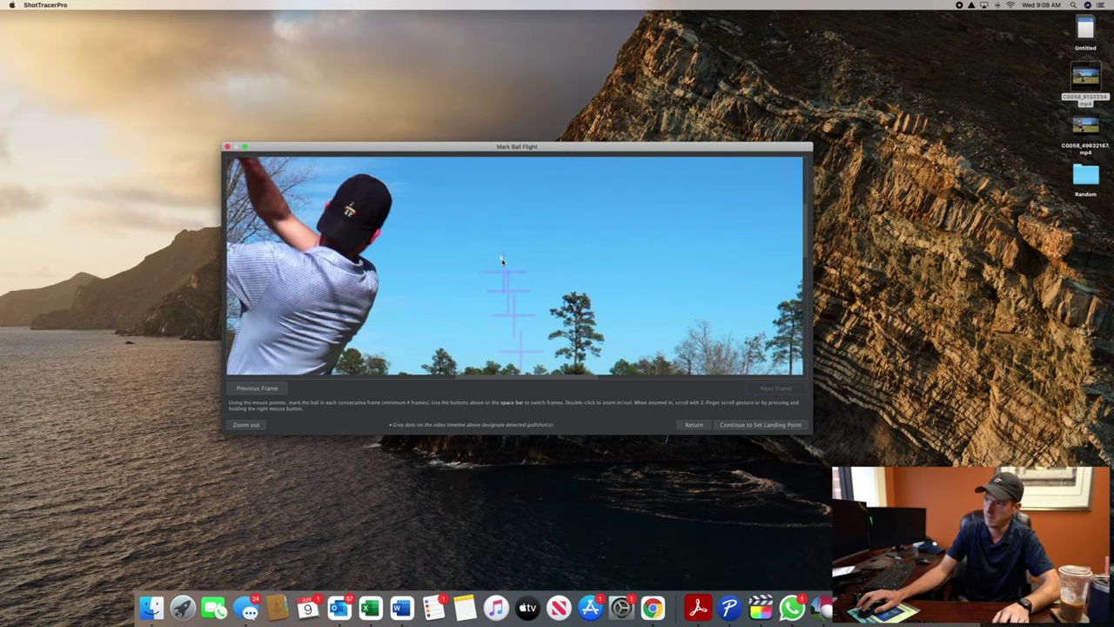
left_click(501, 259)
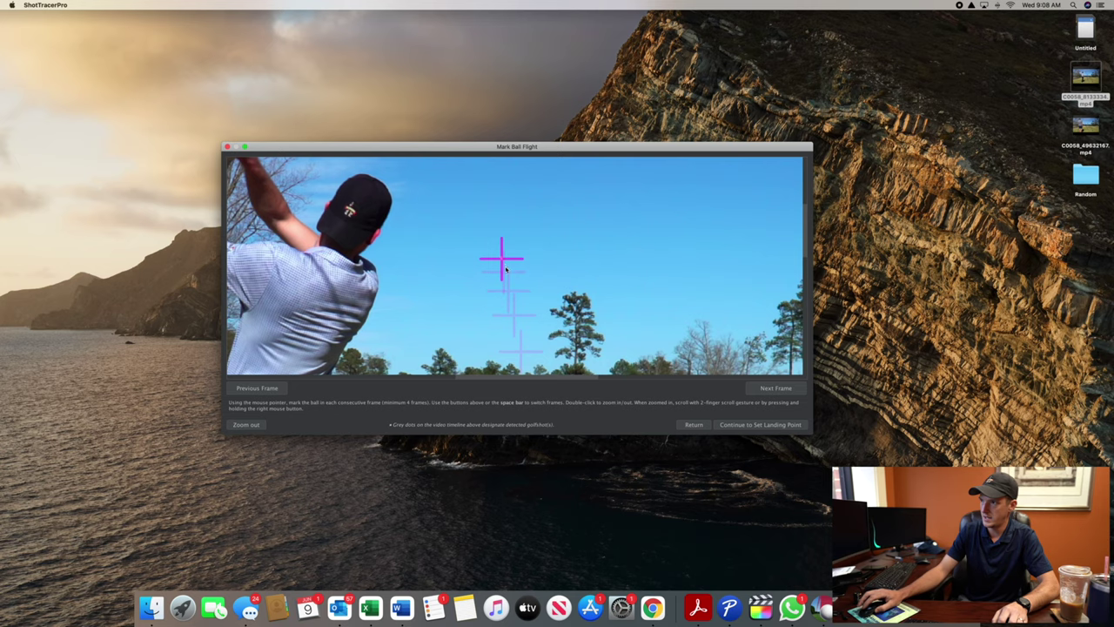
key("space")
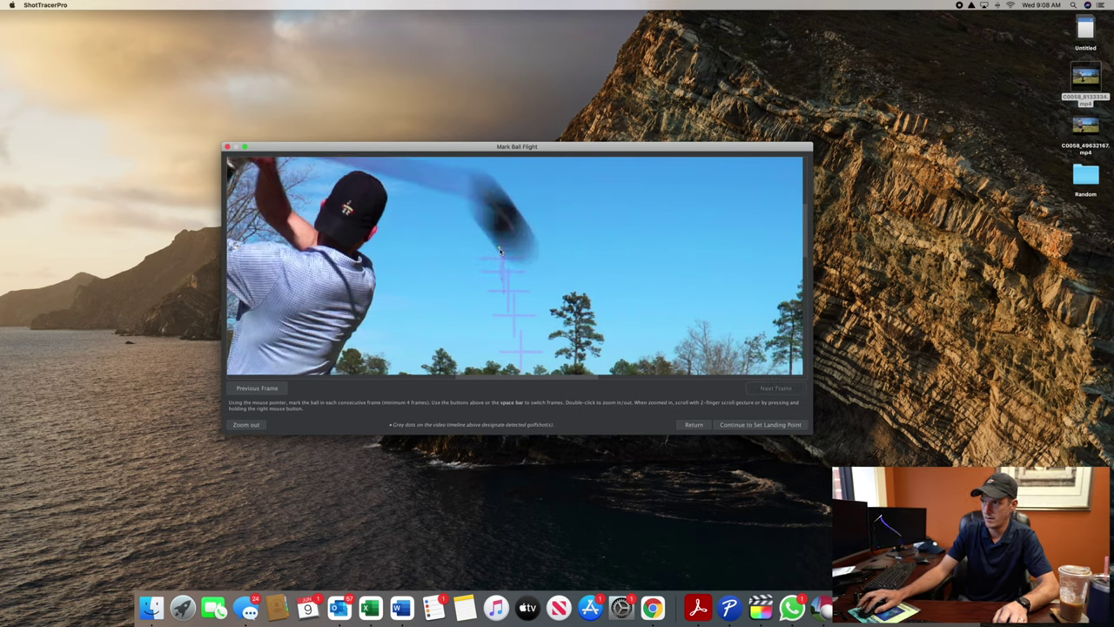
left_click(500, 251)
key("space")
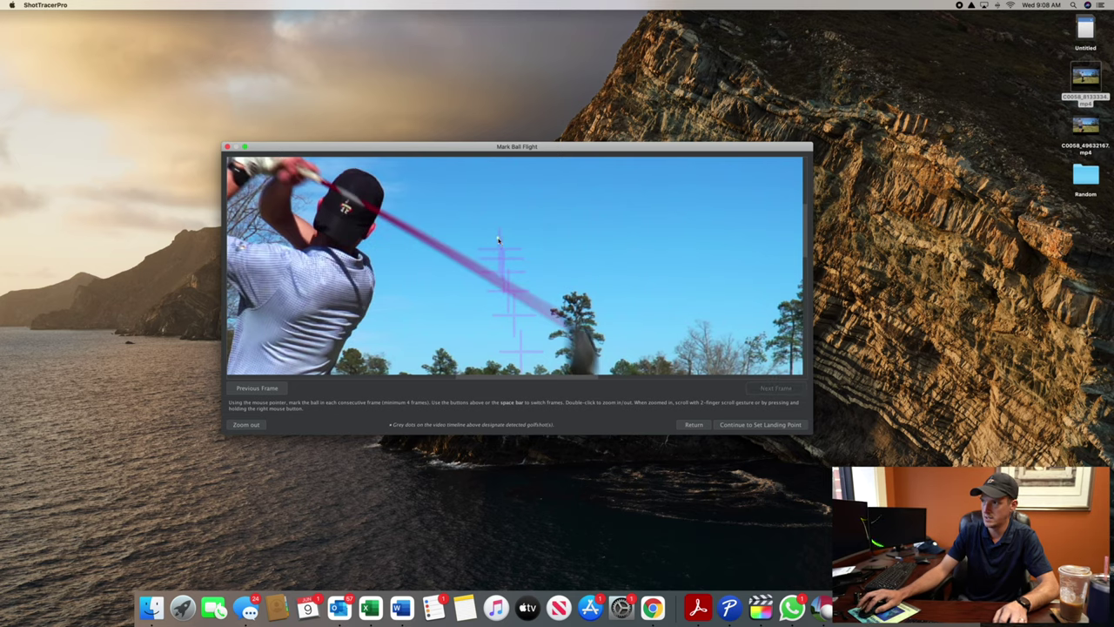
left_click(497, 239)
key("space")
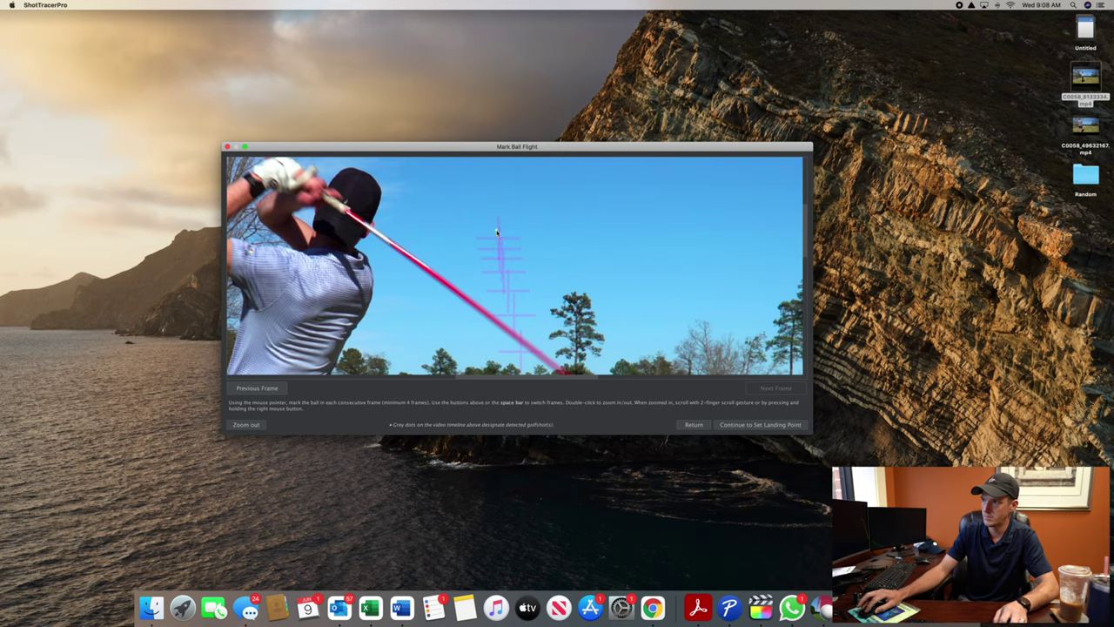
left_click(496, 231)
key("space")
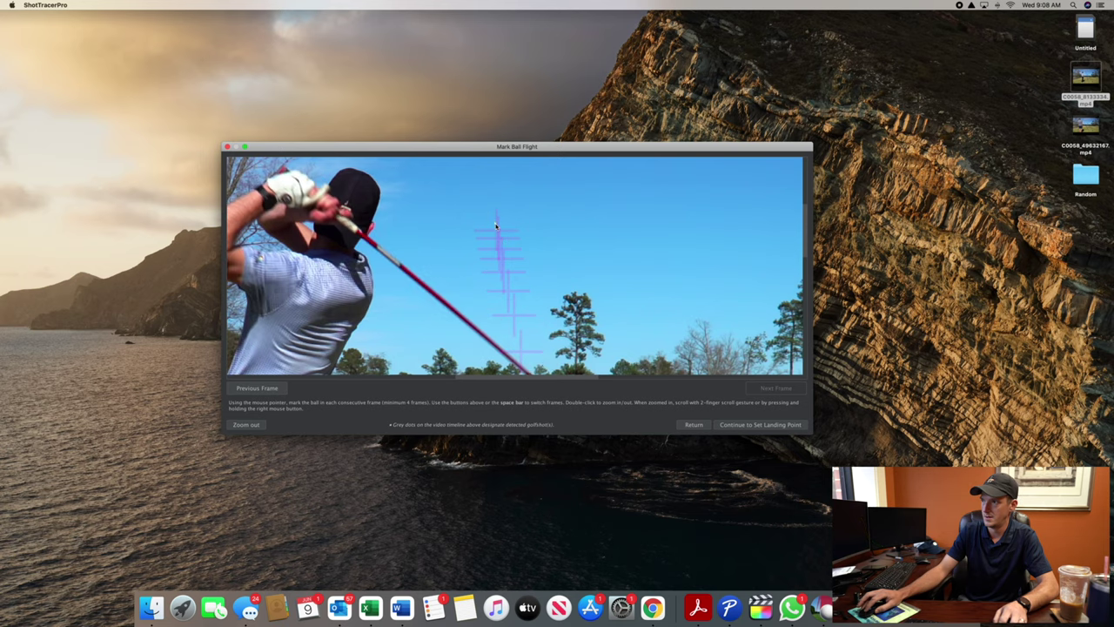
left_click(496, 225)
key("space")
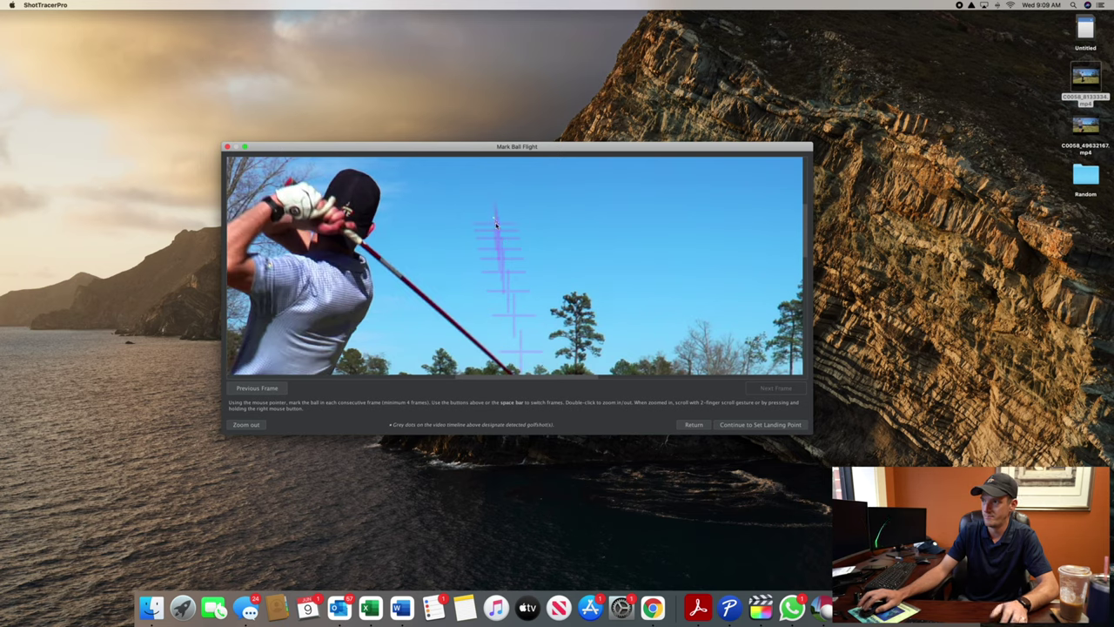
left_click(494, 220)
key("space")
left_click(493, 215)
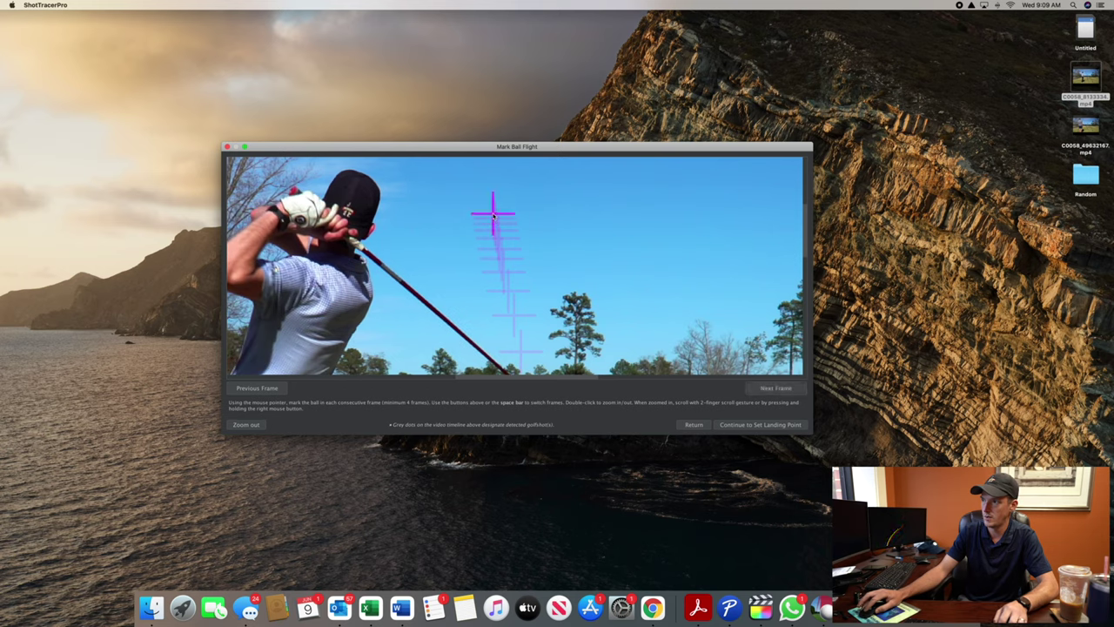
Step: Mark the golf ball in each following frame, continuing the flight marks upward until the club swings across them
key("space")
left_click(493, 212)
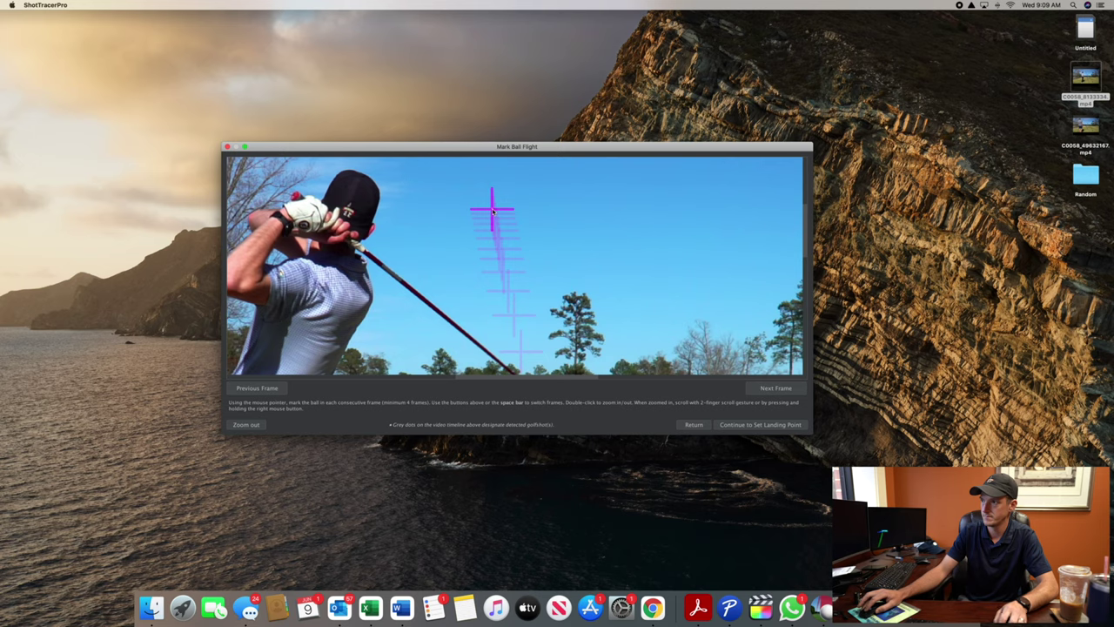
key("space")
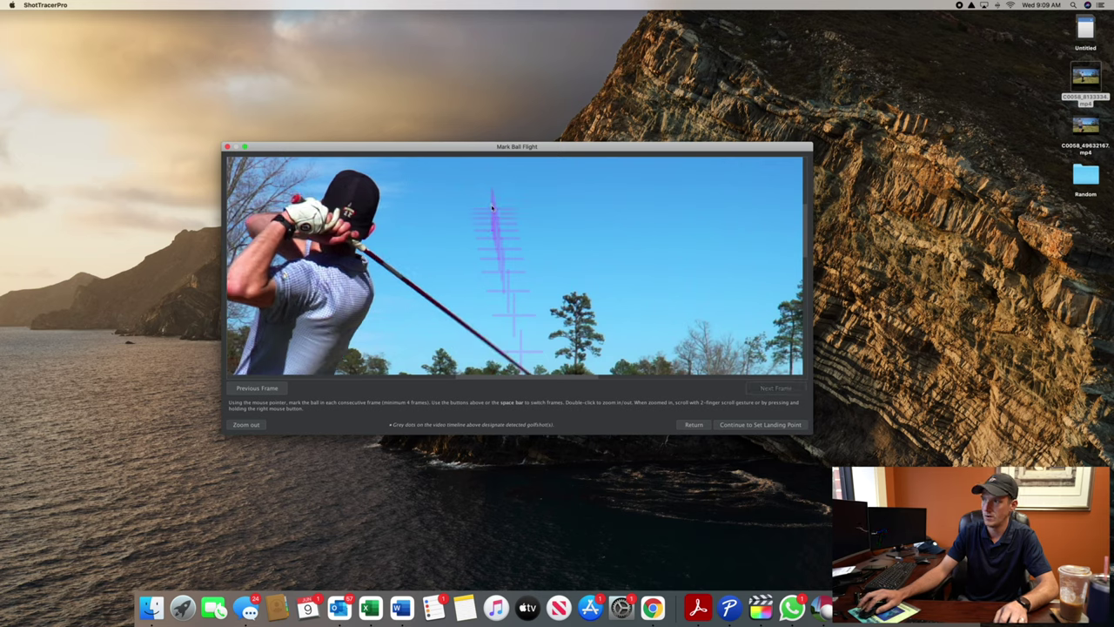
left_click(492, 206)
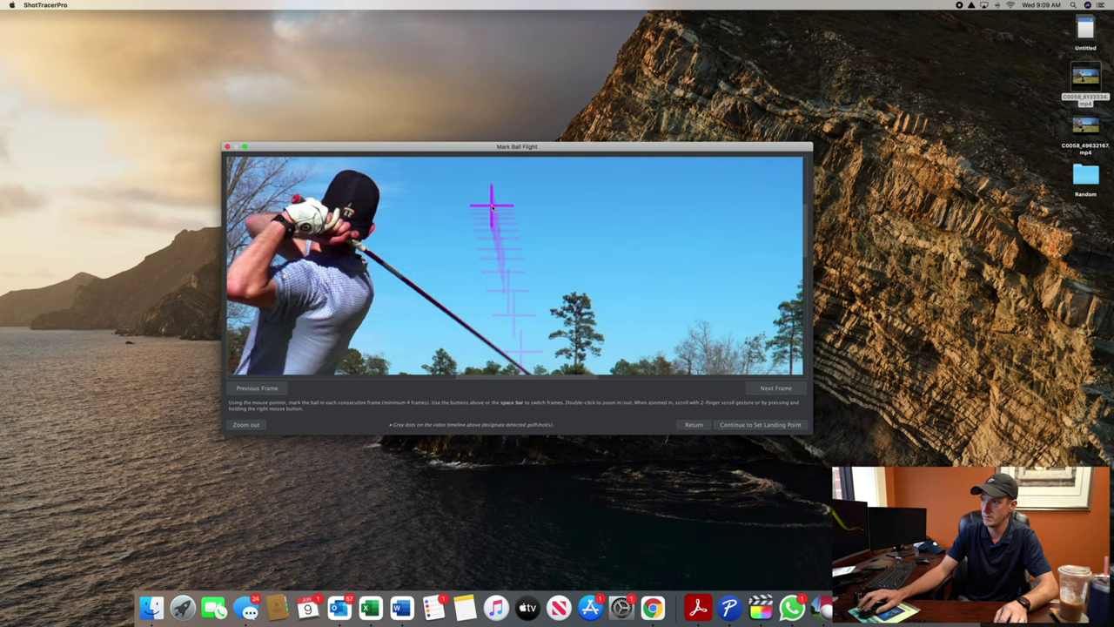
key("space")
left_click(492, 202)
key("space")
left_click(492, 200)
key("space")
left_click(490, 193)
key("space")
left_click(490, 189)
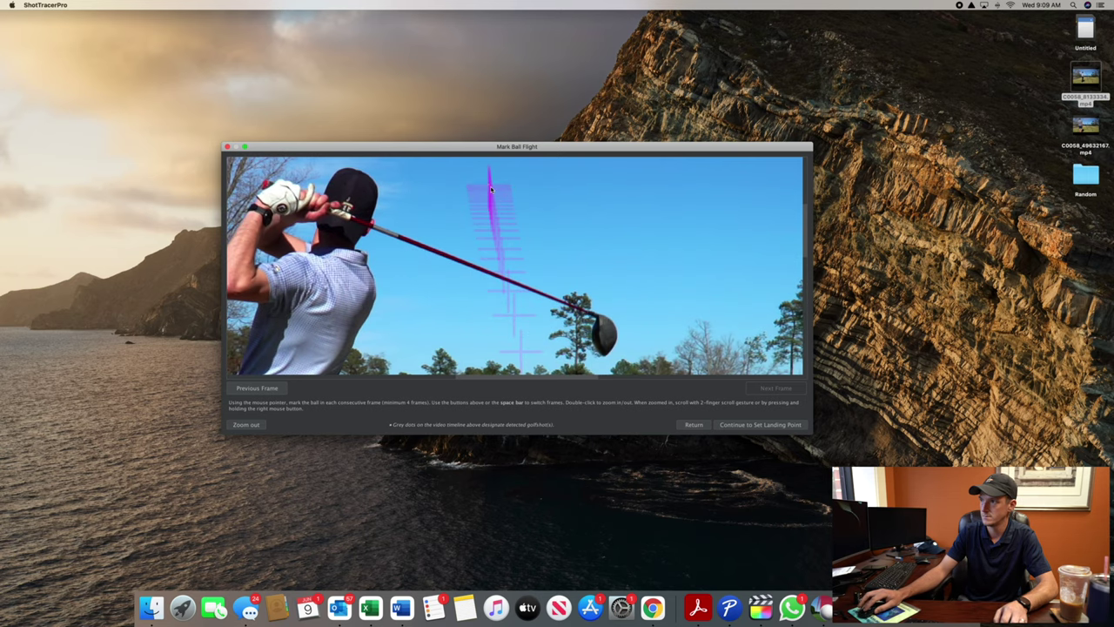
key("space")
left_click(490, 186)
key("space")
left_click(489, 183)
key("space")
left_click(489, 179)
key("space")
left_click(490, 178)
key("space")
left_click(489, 176)
key("space")
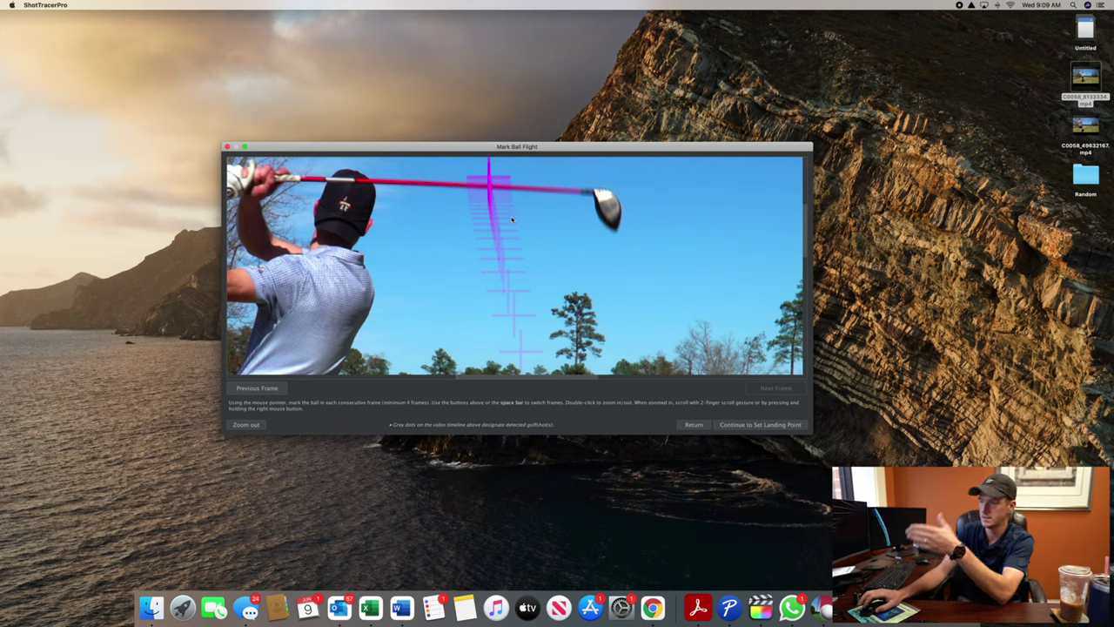
Step: Set the landing spot on the grass at the foot of the treeline and create the tracer line
scroll(516, 235, "down", 5)
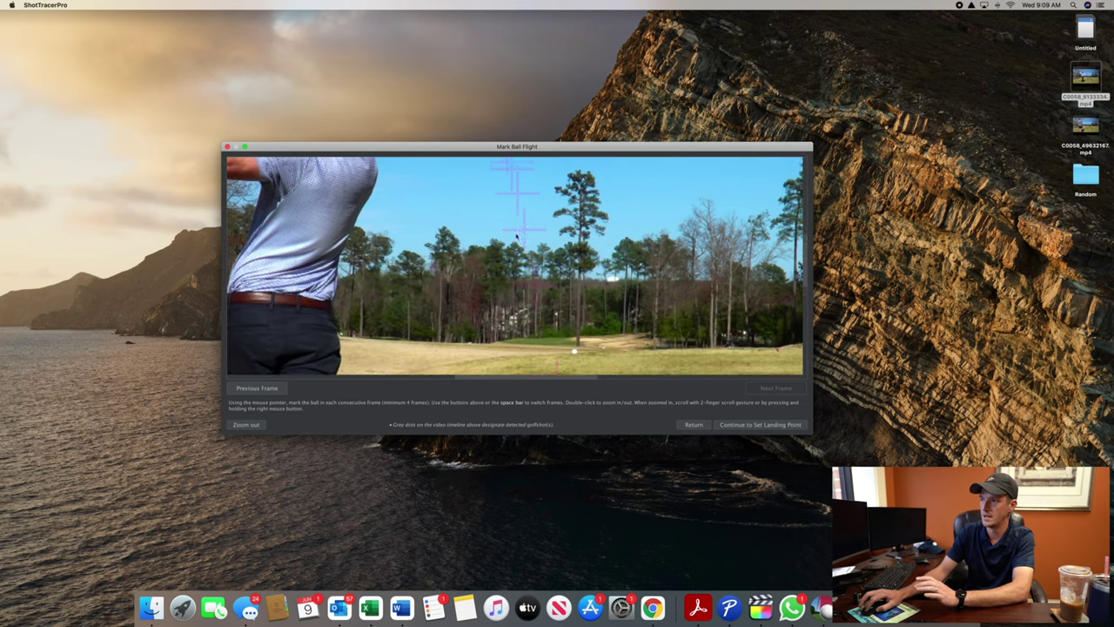
scroll(538, 232, "down", 3)
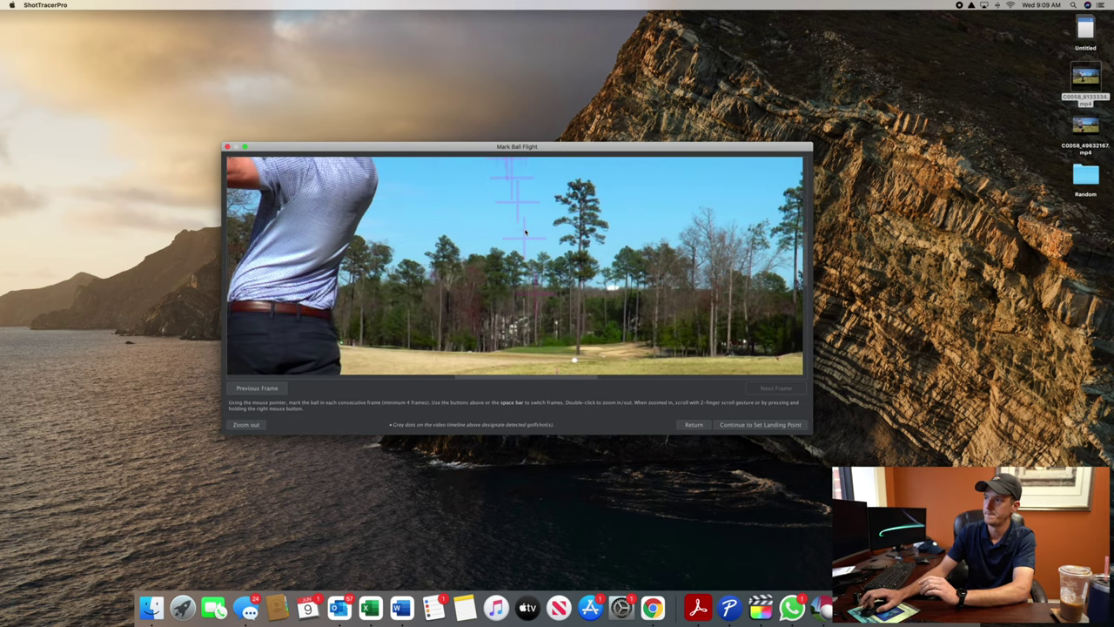
left_click(766, 425)
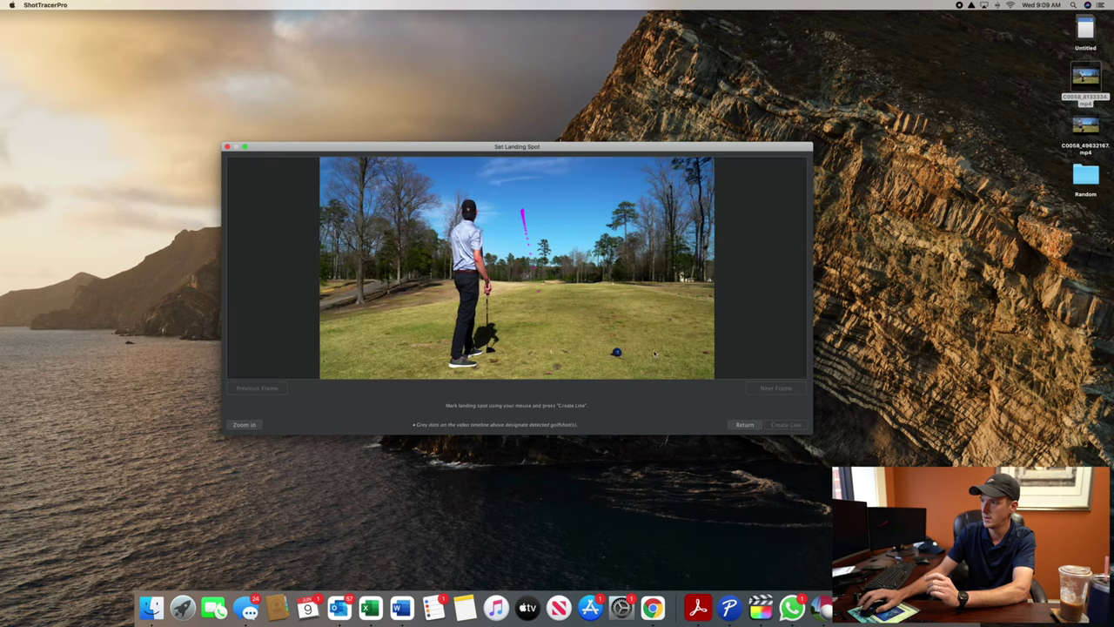
left_click(244, 424)
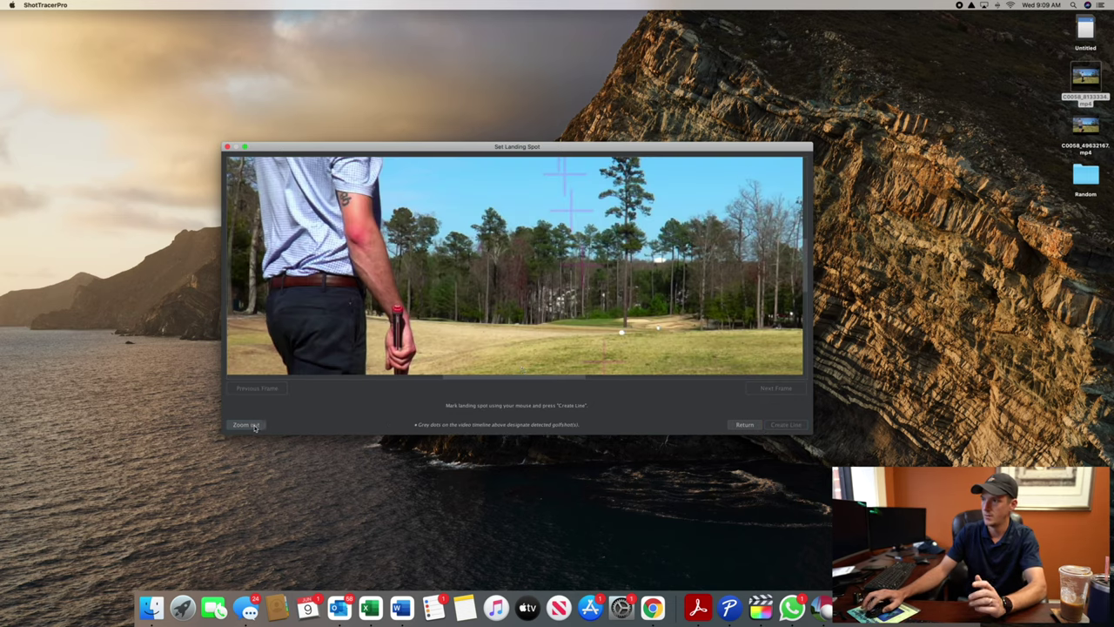
left_click(555, 326)
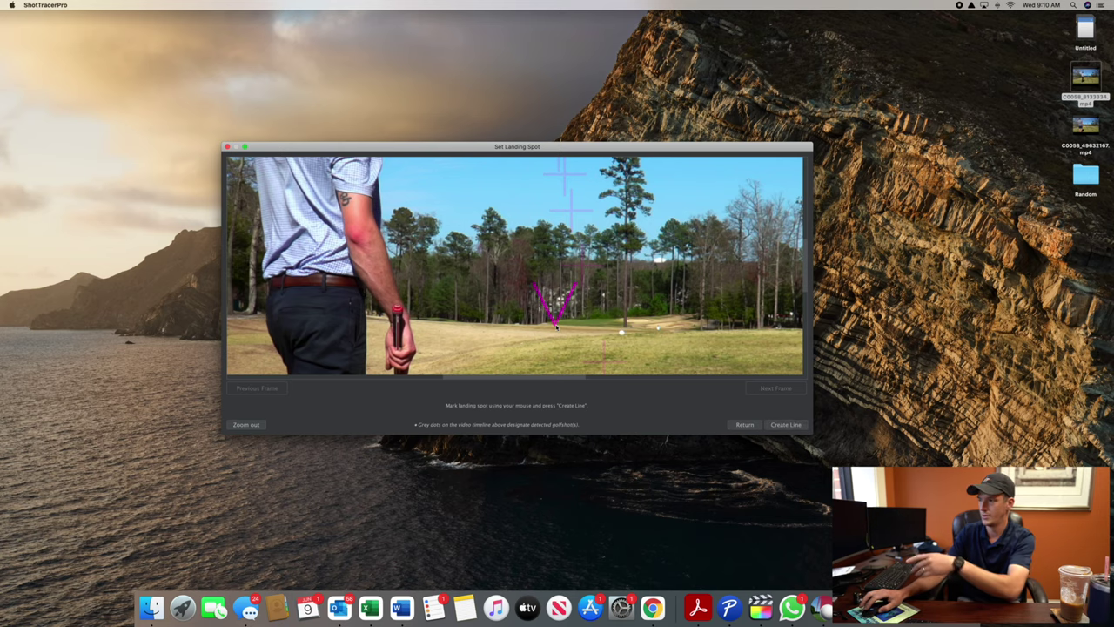
left_click(777, 426)
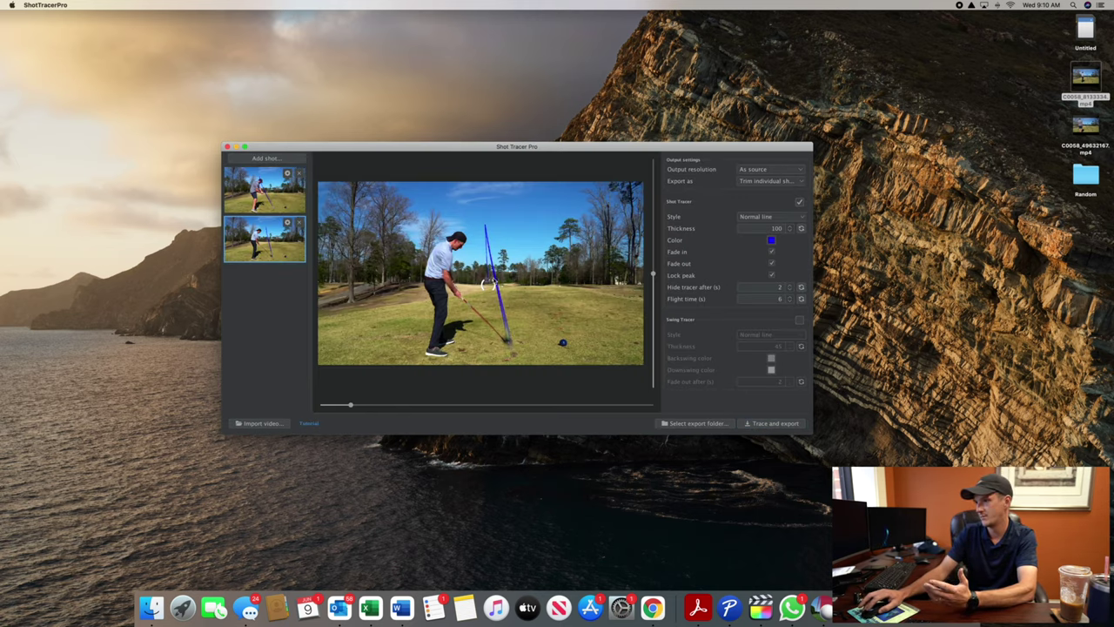
Step: Remove the first shot from the shot list, then trace and export the remaining one
left_click(299, 174)
left_click(536, 302)
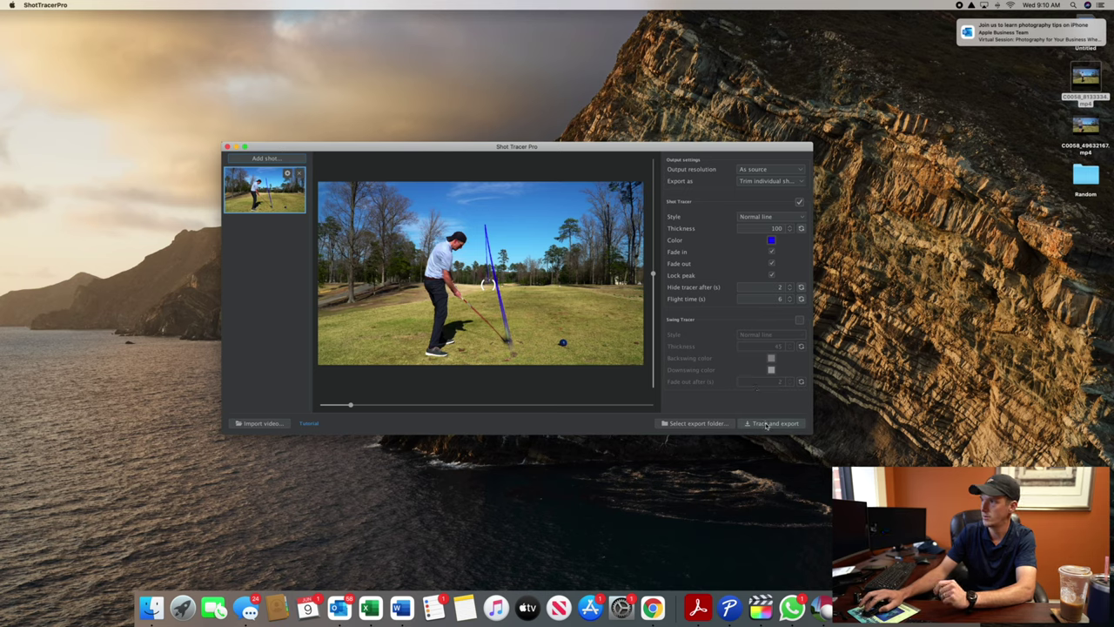
left_click(768, 423)
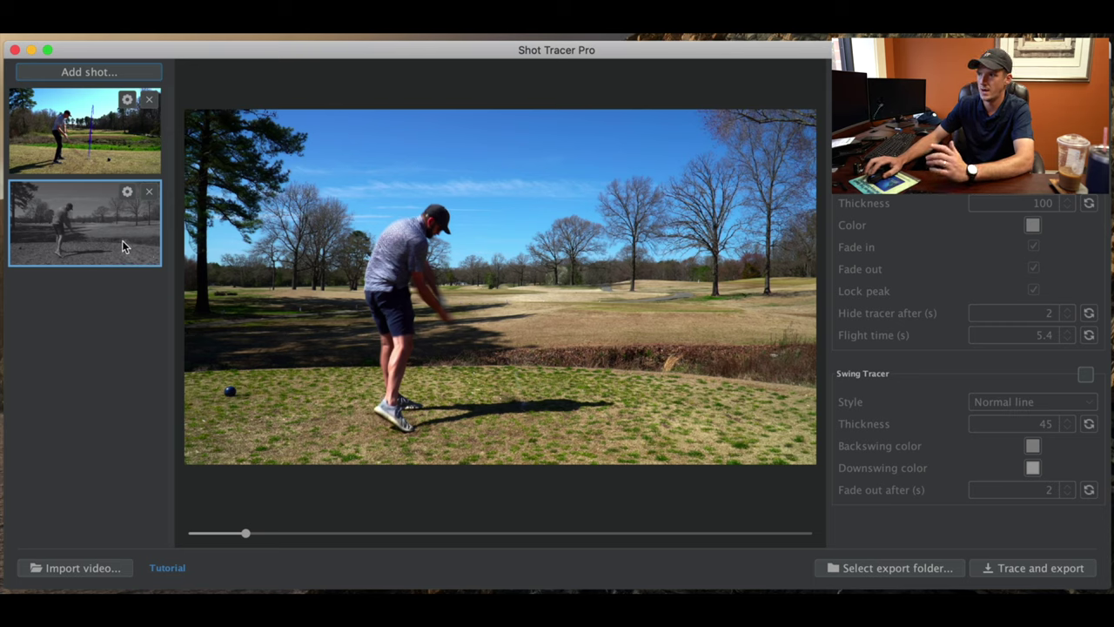
Step: Open the first shot's trajectory for editing and step back past all its flight marks to the impact frame selection
left_click(102, 149)
left_click(127, 103)
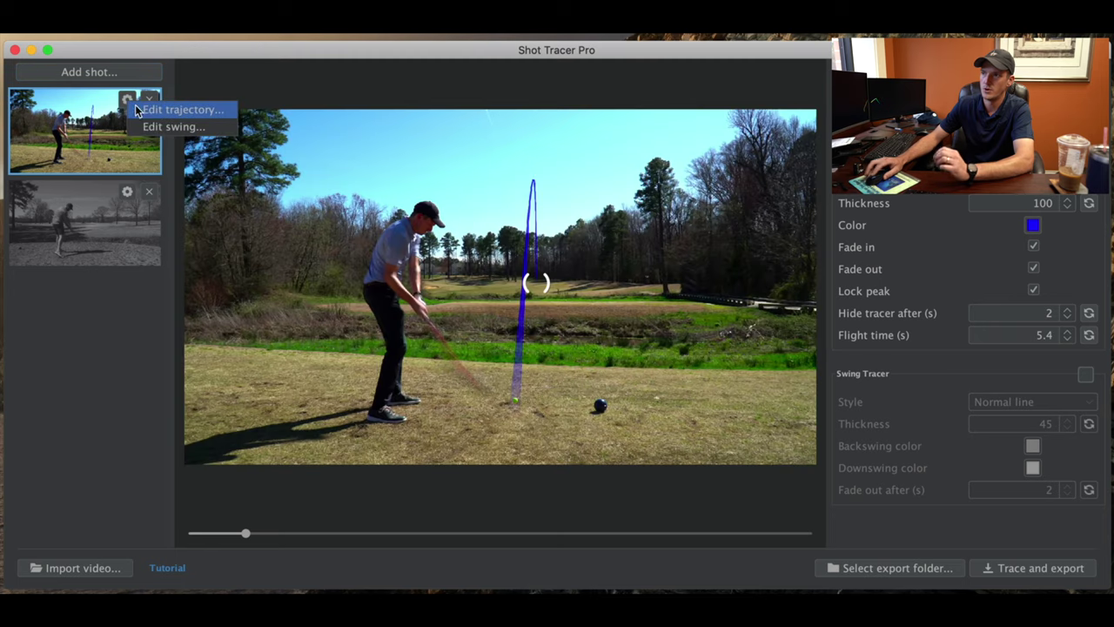
left_click(148, 110)
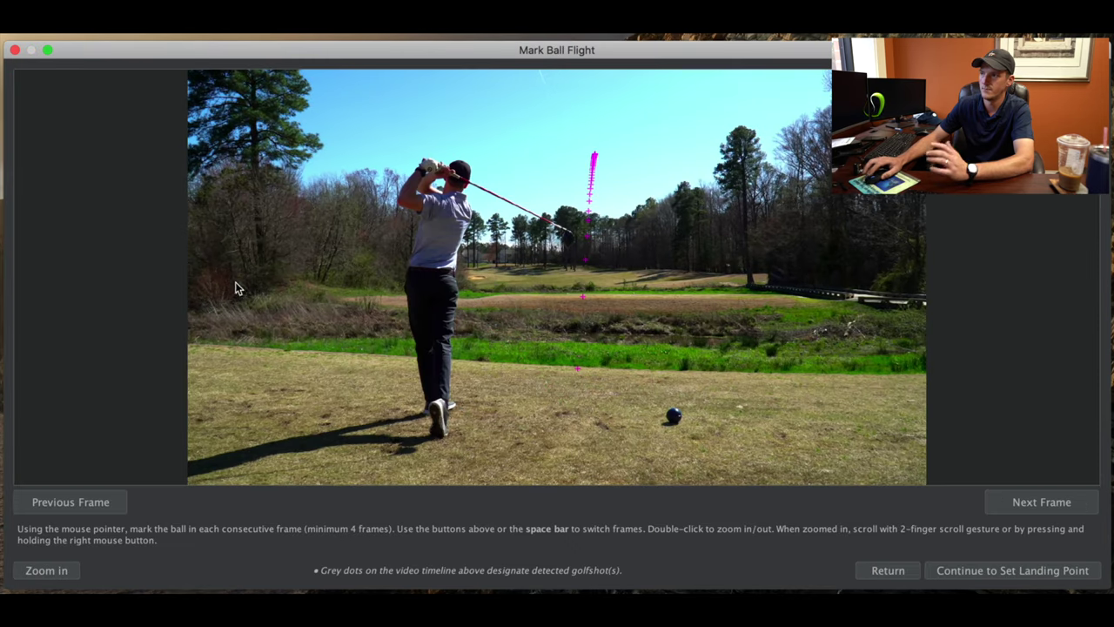
left_click(102, 505)
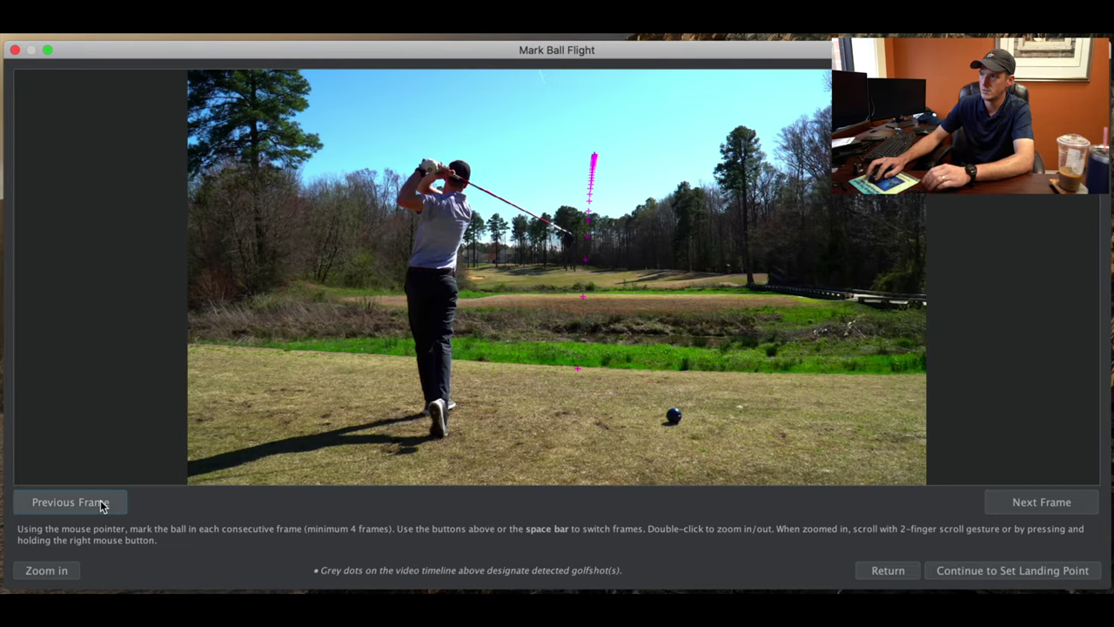
left_click(103, 506)
left_click(102, 506)
left_click(103, 505)
left_click(102, 505)
left_click(100, 503)
left_click(100, 503)
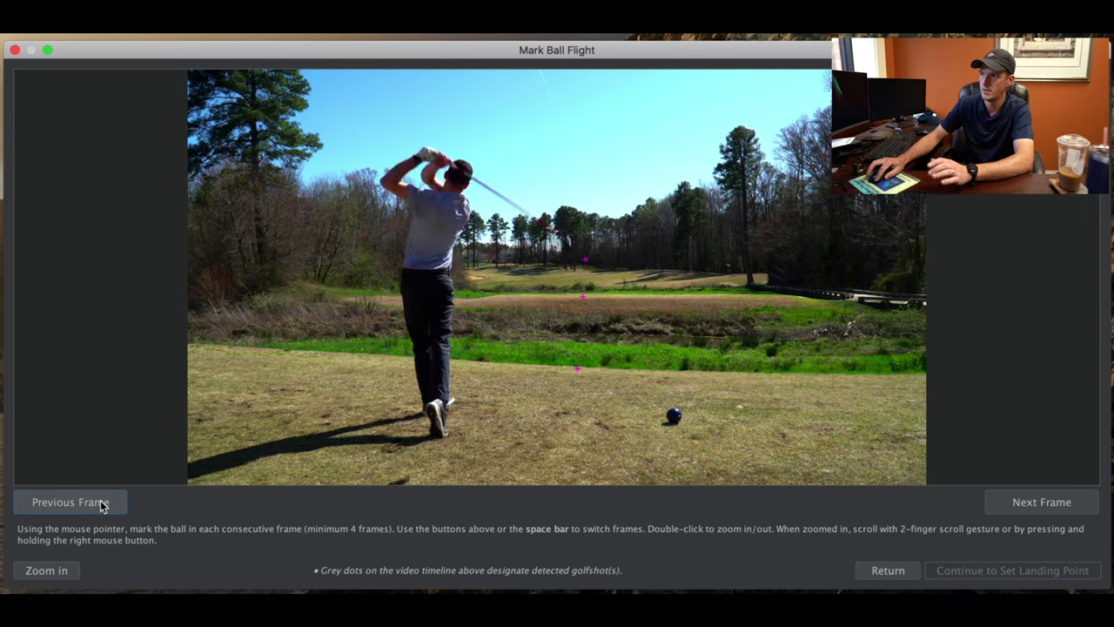
left_click(100, 503)
left_click(100, 503)
left_click(100, 503)
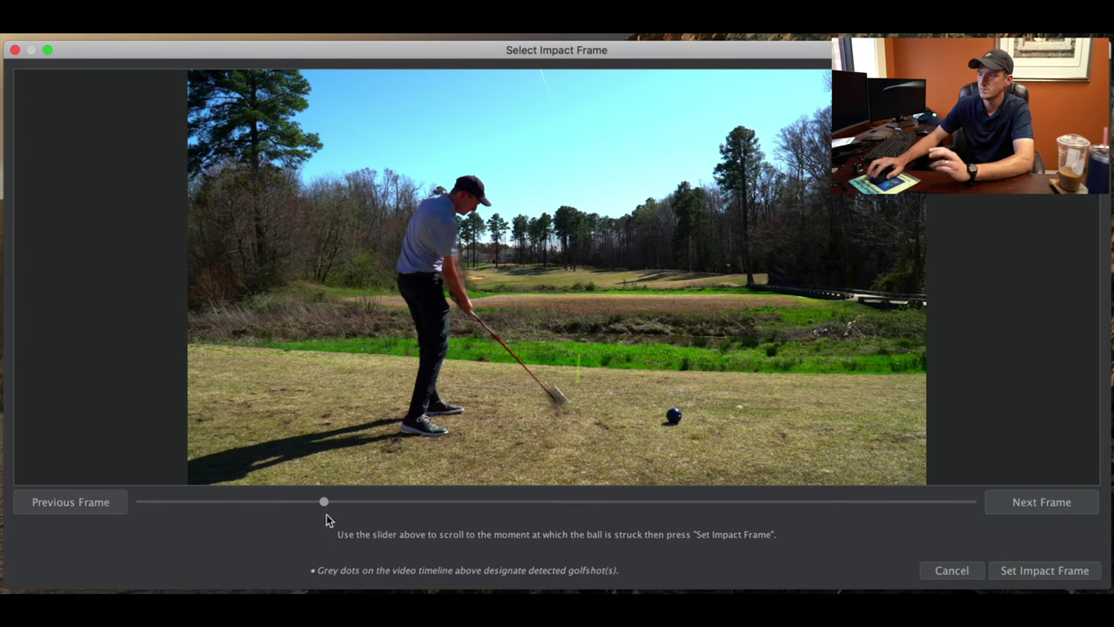
Step: Compare the frames around impact and set the impact frame to the one where the ball is still on the ground
left_click(111, 513)
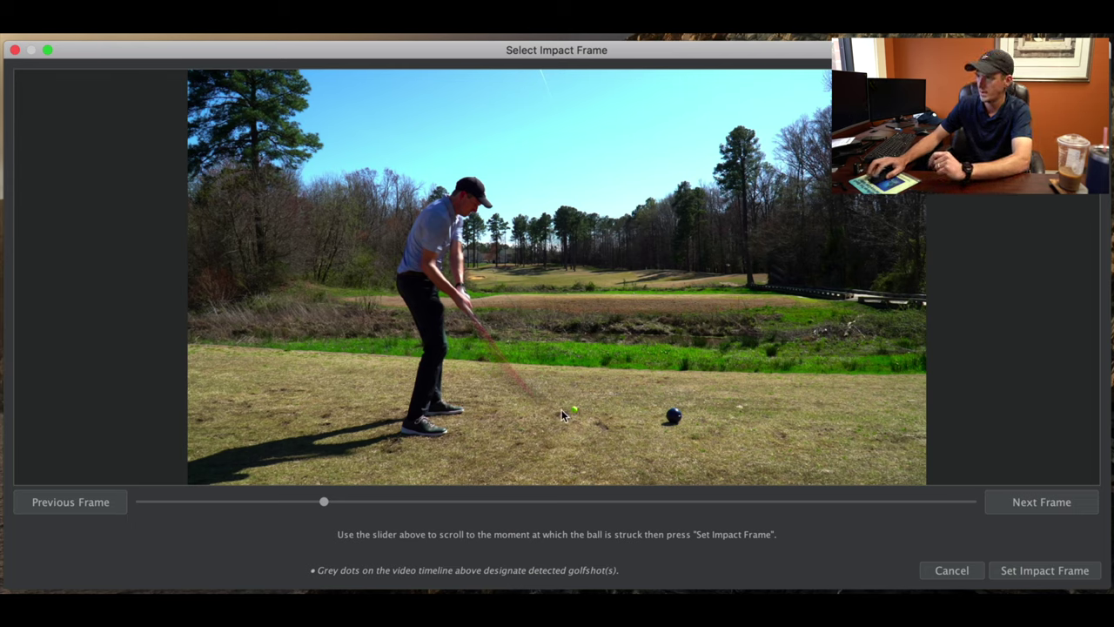
left_click(1057, 501)
left_click(104, 502)
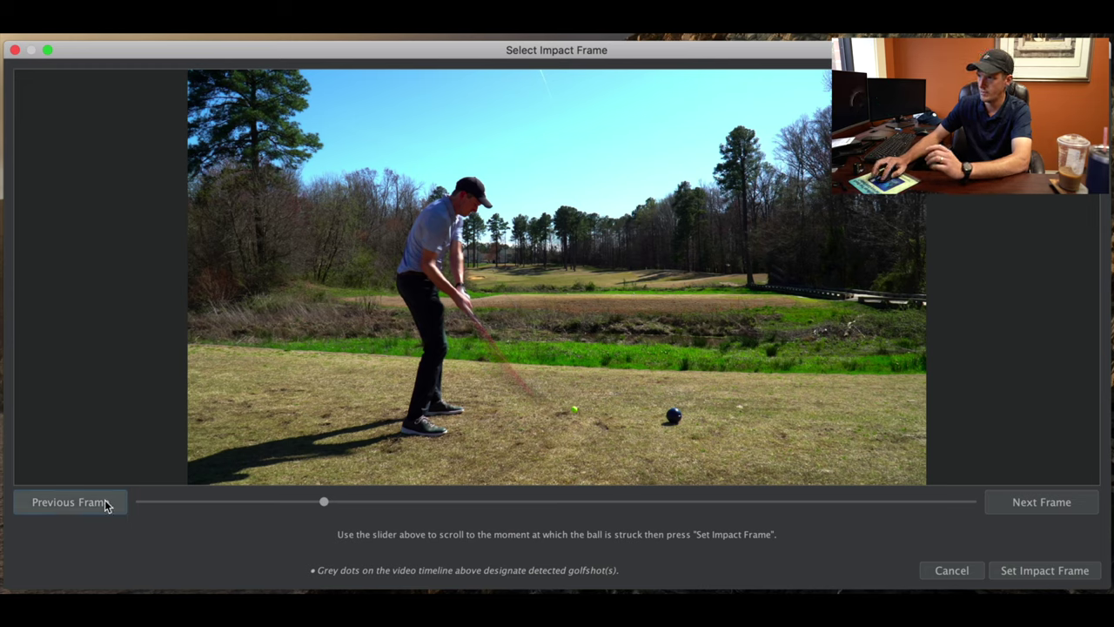
left_click(105, 503)
left_click(1059, 503)
left_click(1057, 506)
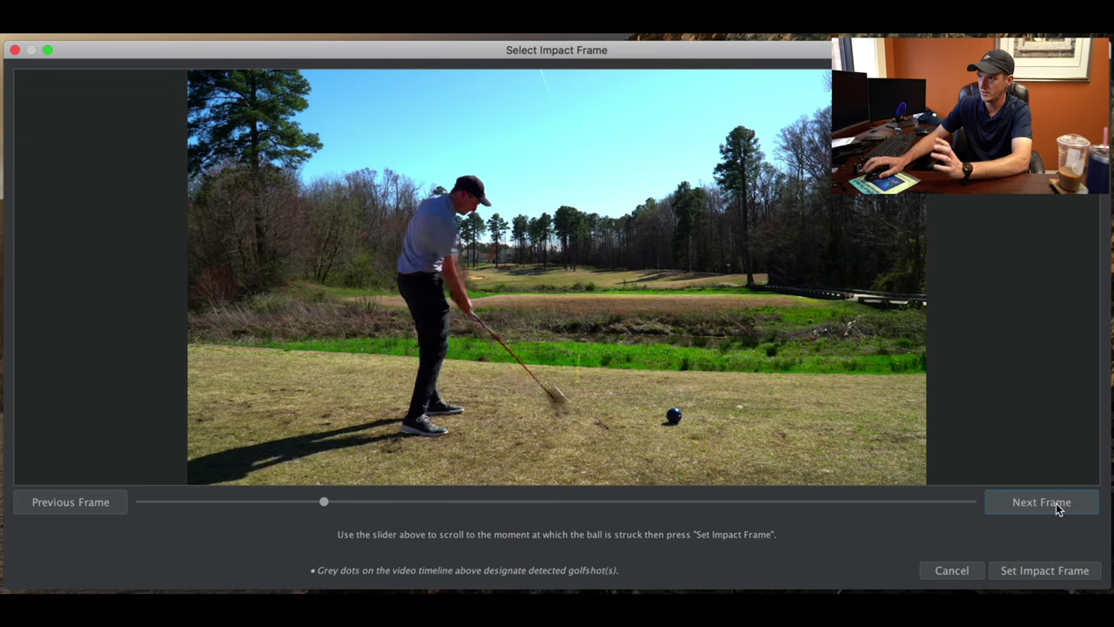
left_click(116, 516)
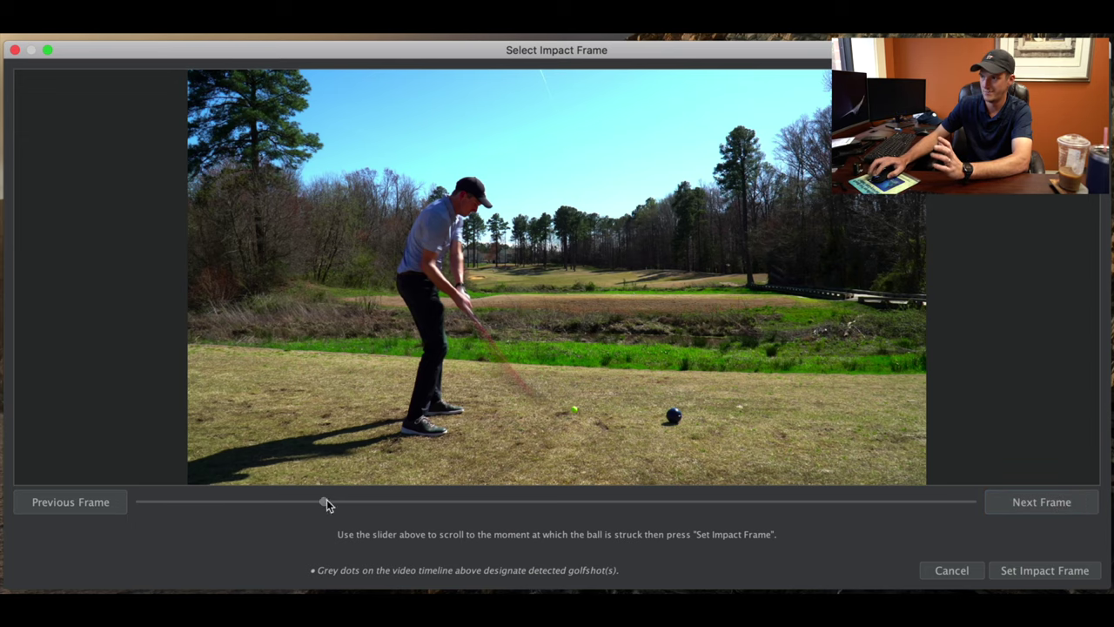
left_click(1029, 574)
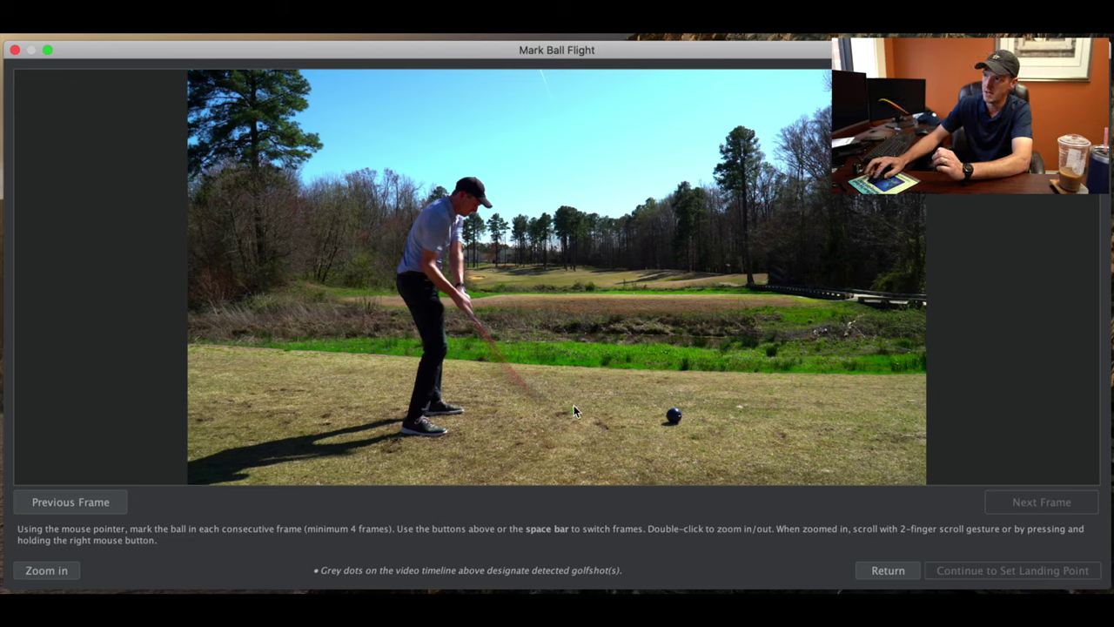
Step: Mark the ball at rest in the impact frame, and mark its blurred streak at the grass edge in the next frame
left_click(573, 409)
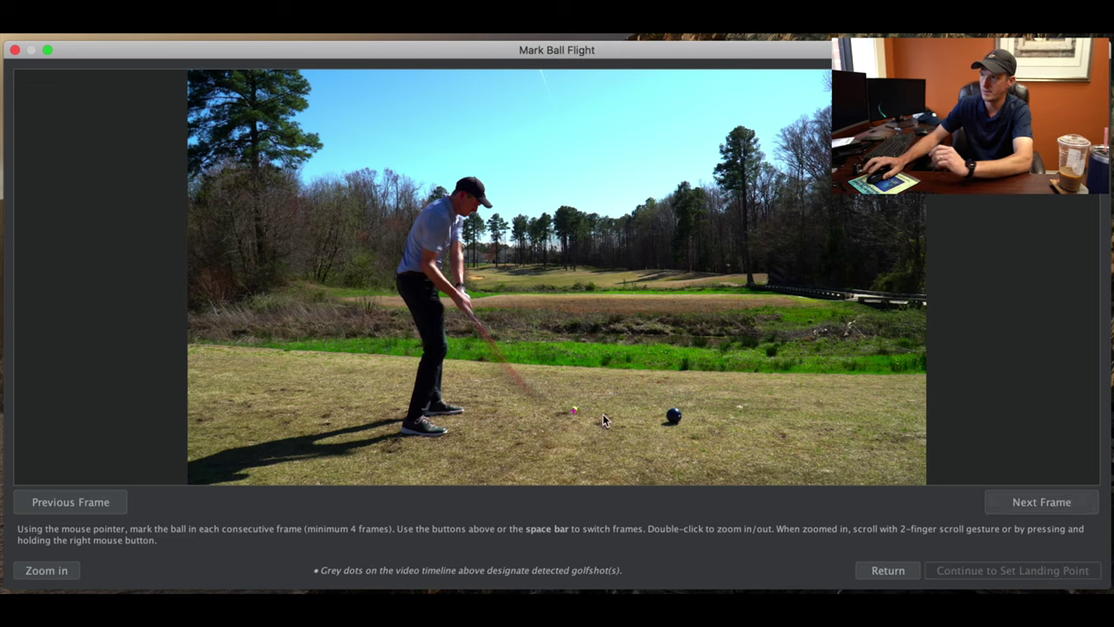
left_click(994, 500)
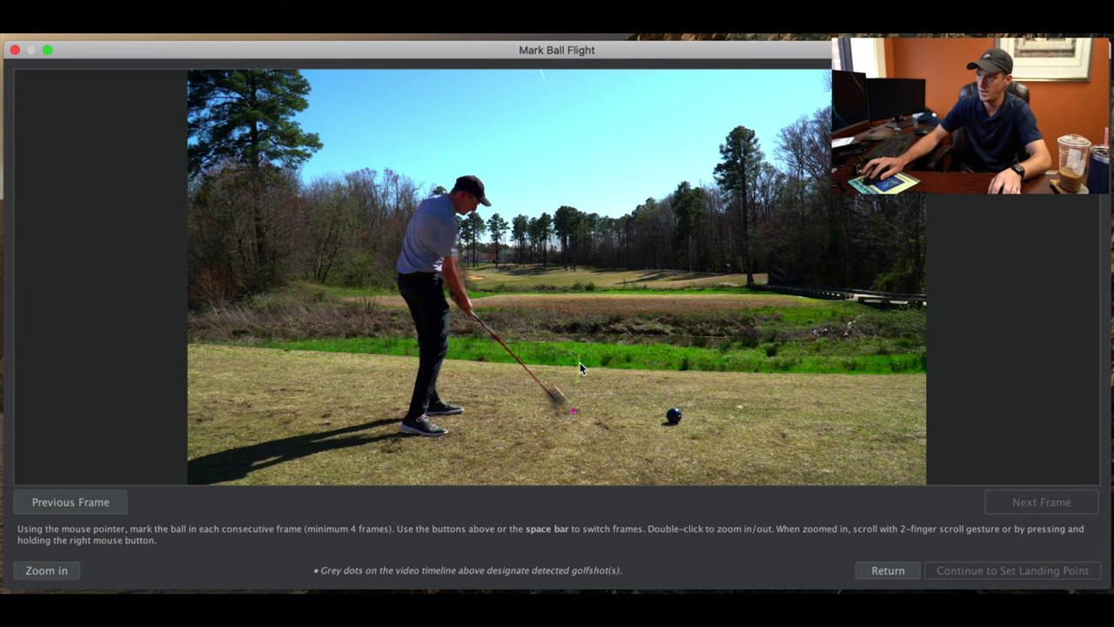
left_click(47, 570)
scroll(606, 332, "down", 2)
scroll(606, 332, "down", 3)
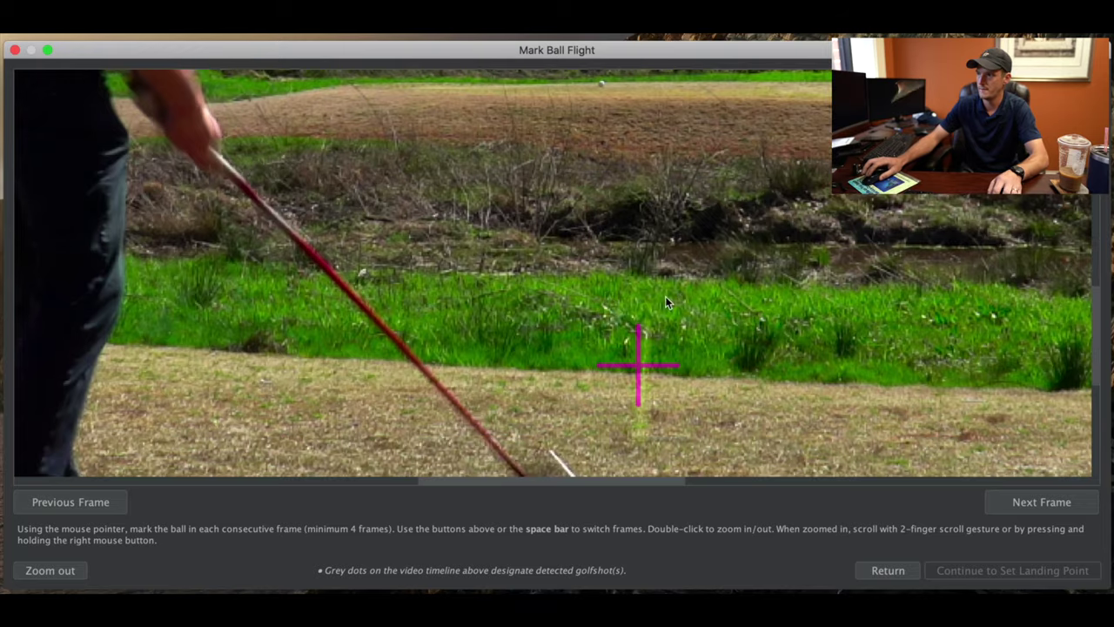
Step: Mark the rising ball in each consecutive frame from the brown far bank up to the treetops
key("space")
scroll(666, 261, "up", 3)
scroll(663, 287, "up", 2)
left_click(663, 351)
key("space")
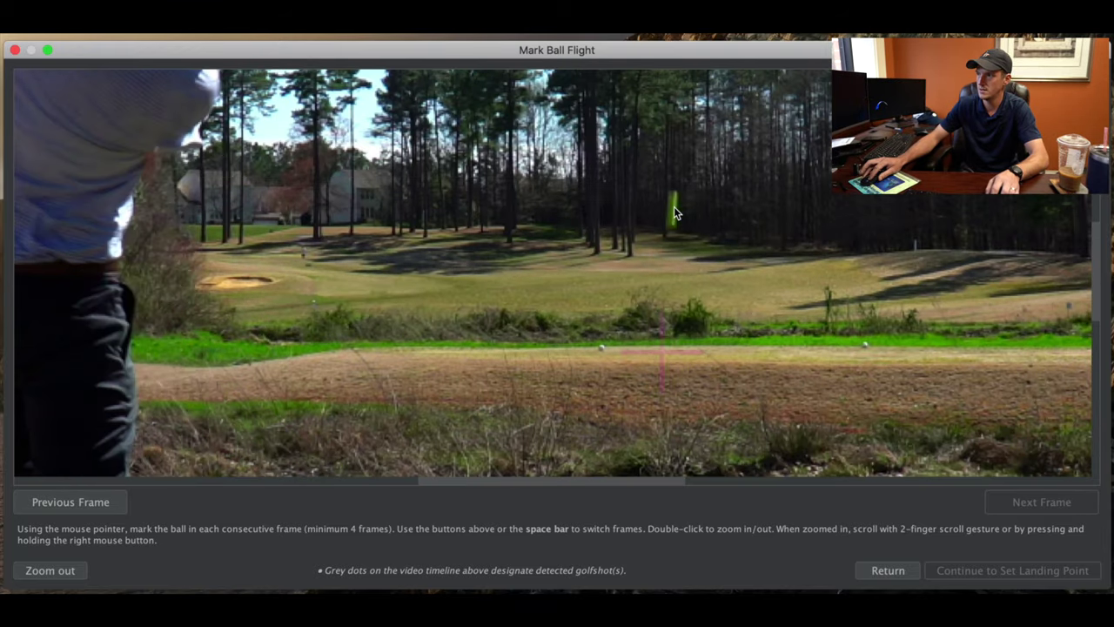
left_click(672, 213)
scroll(693, 234, "up", 3)
key("space")
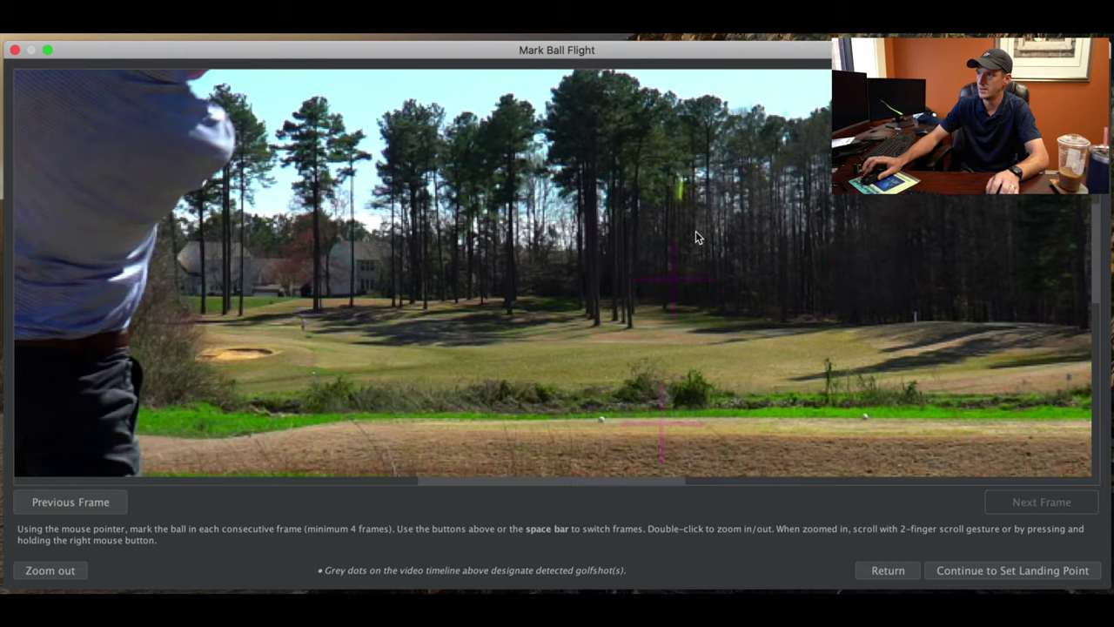
left_click(680, 188)
scroll(680, 185, "up", 3)
key("space")
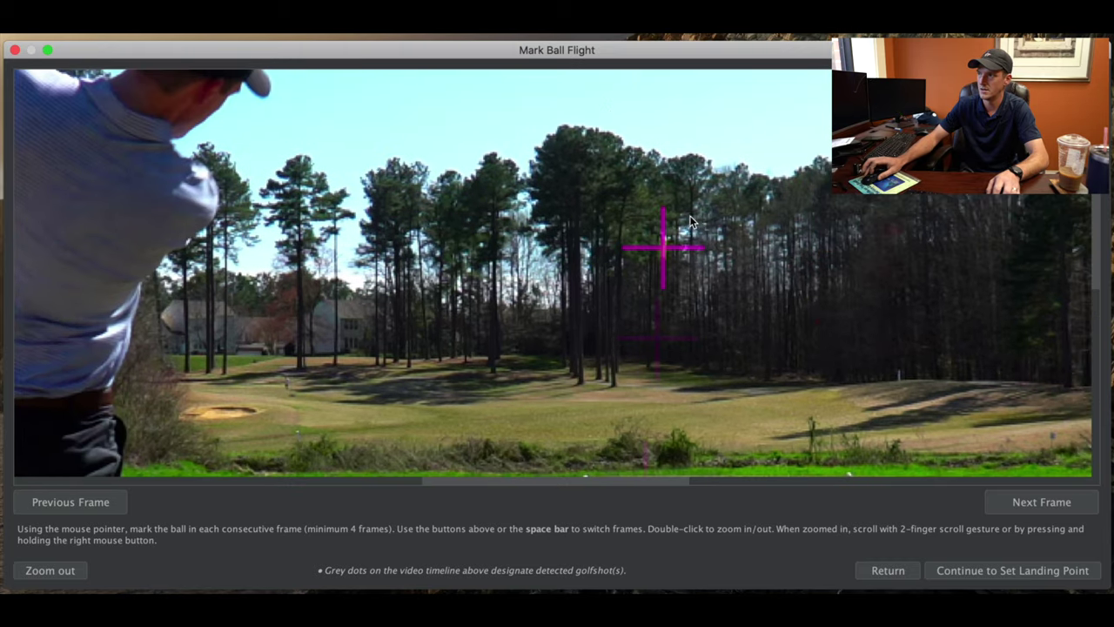
left_click(668, 184)
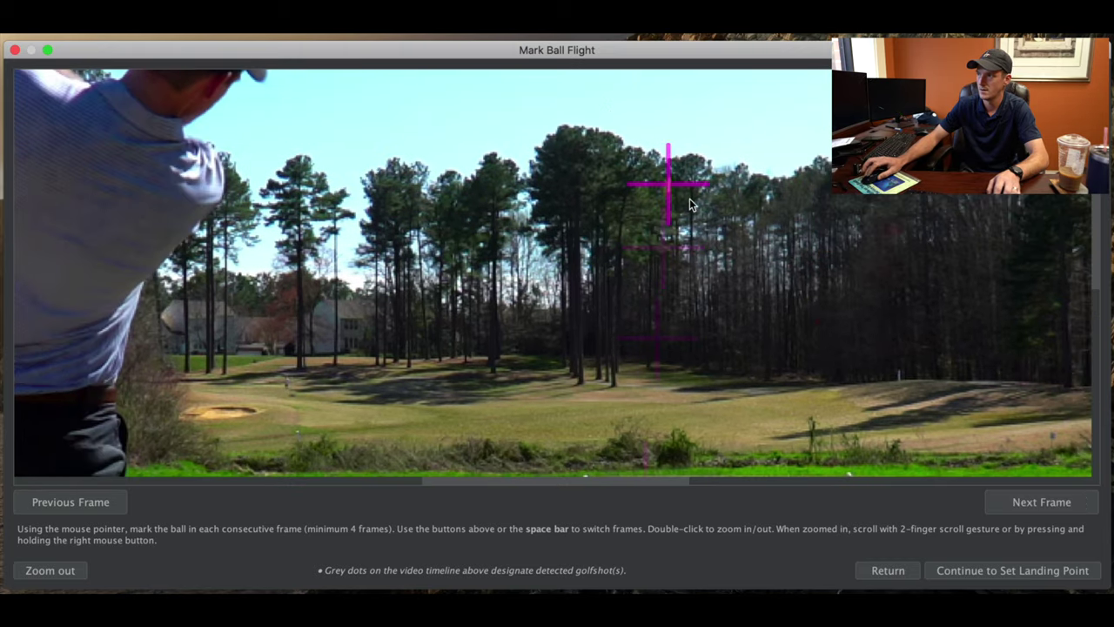
Step: Mark the ball frame by frame against the sky, extending the flight marks from the treetops toward the peak
scroll(692, 199, "up", 3)
key("space")
left_click(663, 165)
scroll(662, 165, "up", 3)
key("space")
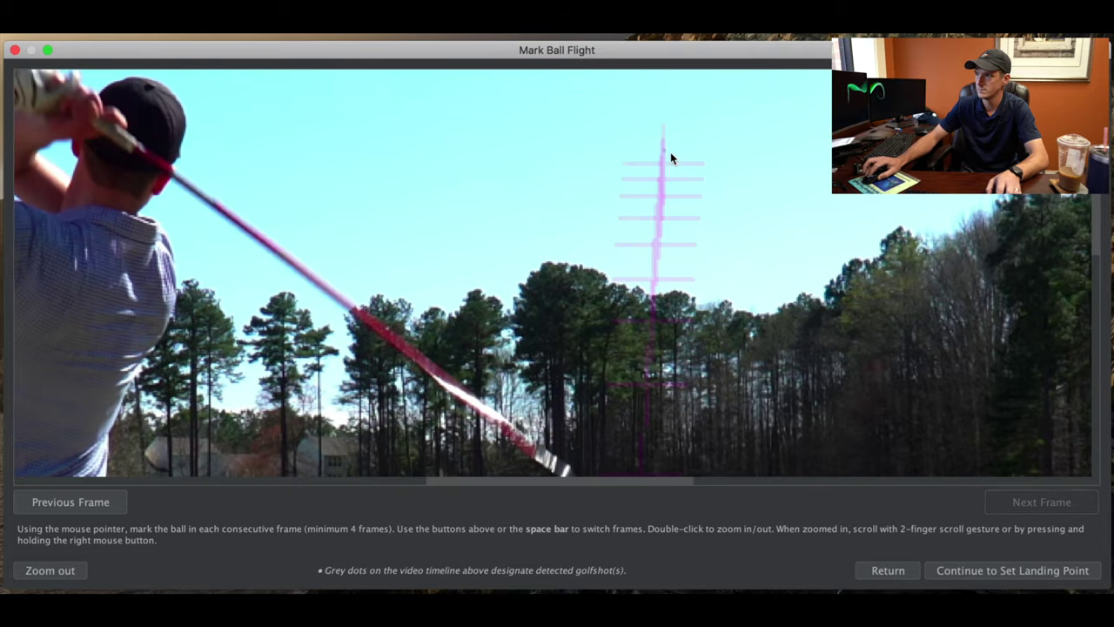
left_click(666, 137)
key("space")
left_click(666, 120)
key("space")
left_click(670, 108)
key("space")
left_click(671, 99)
key("space")
left_click(671, 91)
key("space")
left_click(671, 89)
scroll(691, 138, "up", 3)
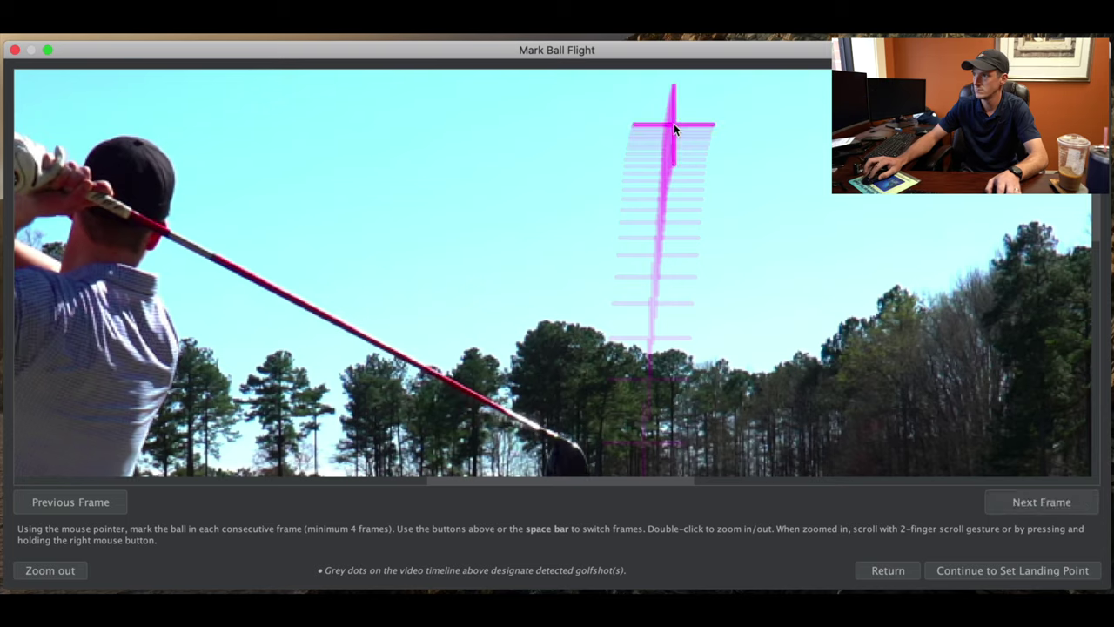
key("space")
Step: Create the tracer line with its landing spot on the distant fairway just beyond the bushes, then trace and export the shot
scroll(742, 266, "down", 10)
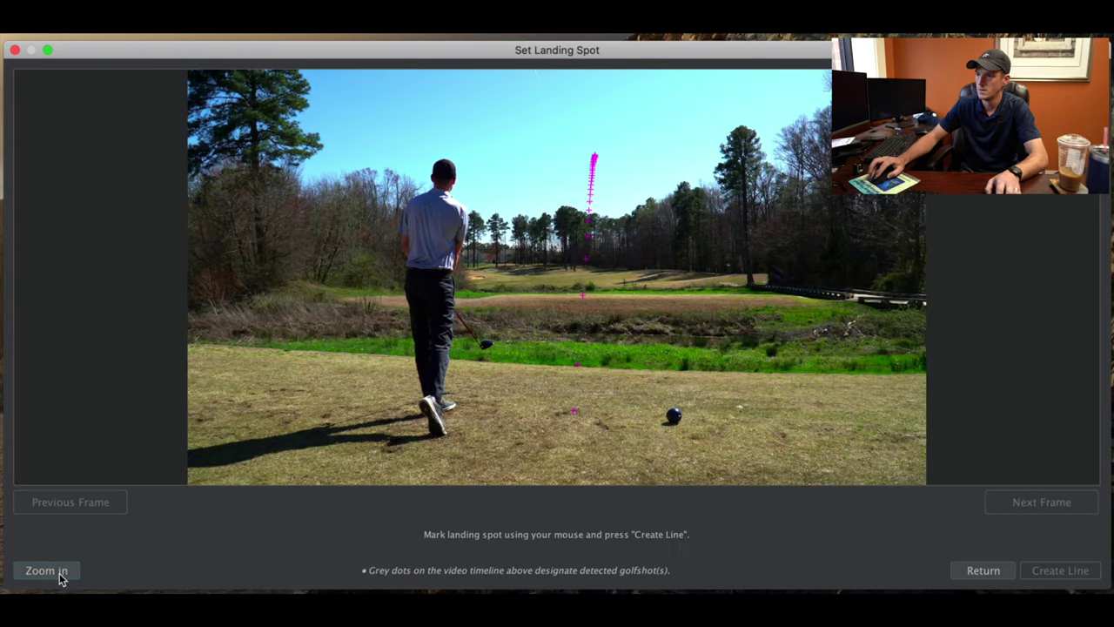
left_click(60, 571)
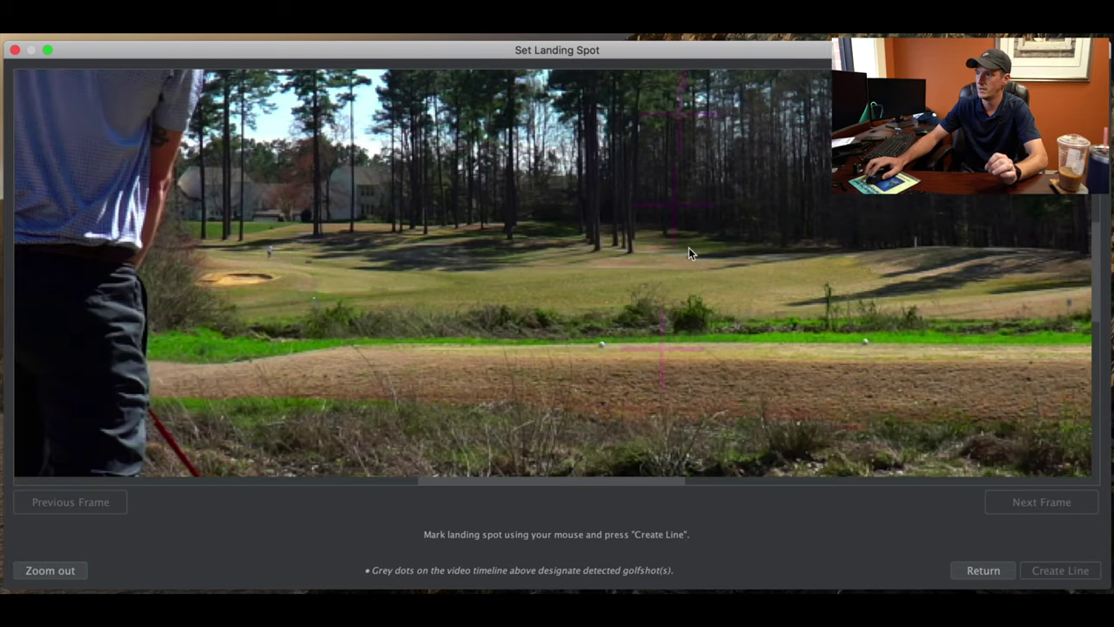
left_click(651, 265)
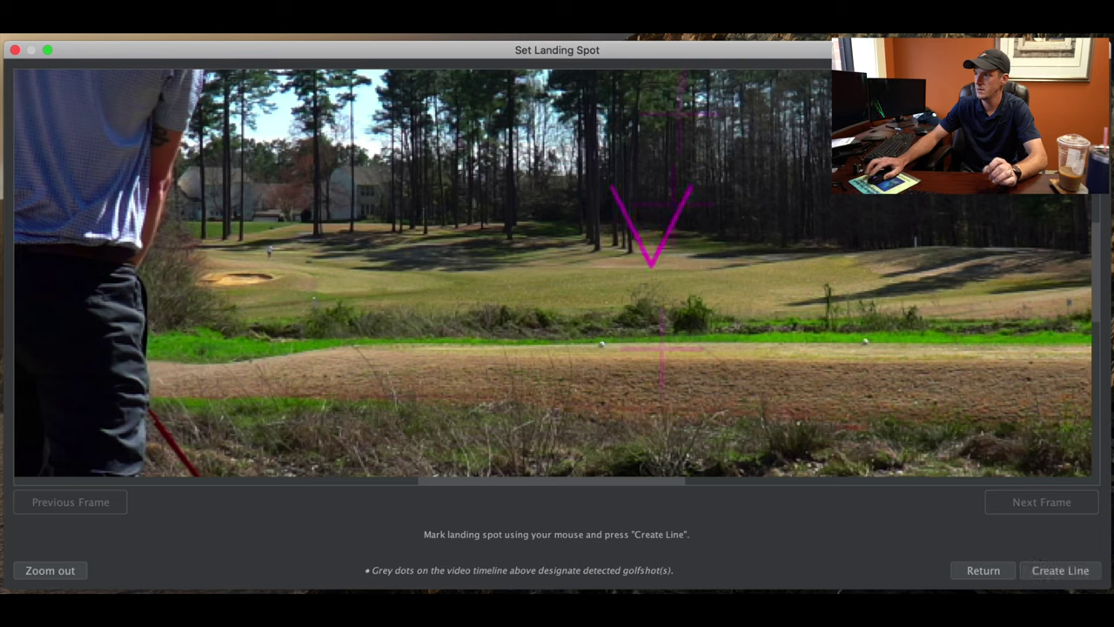
left_click(1062, 570)
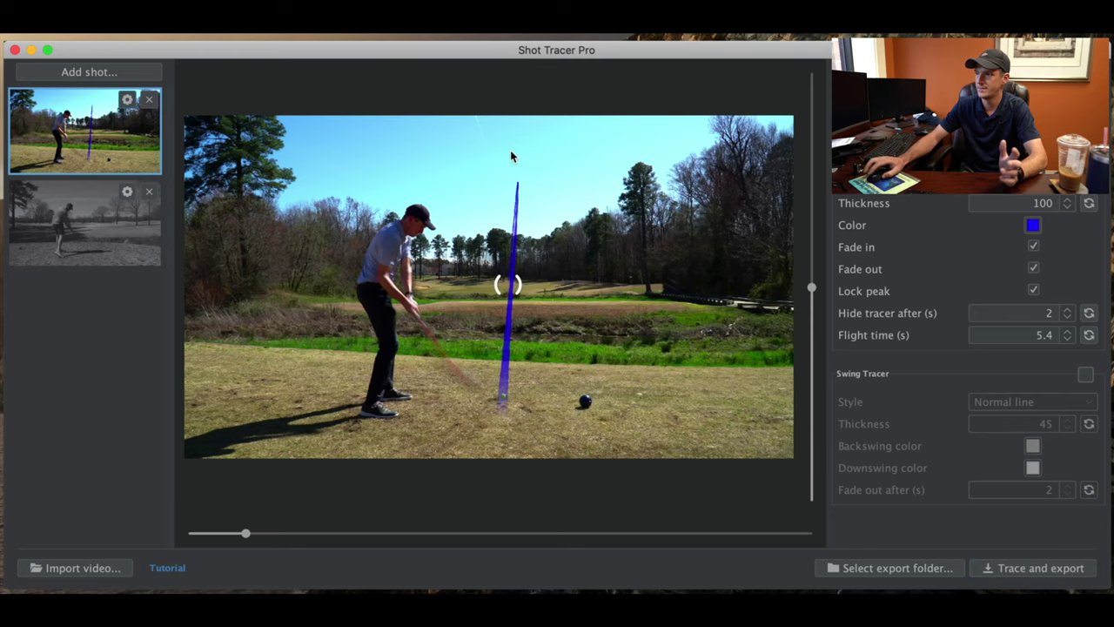
left_click(1034, 566)
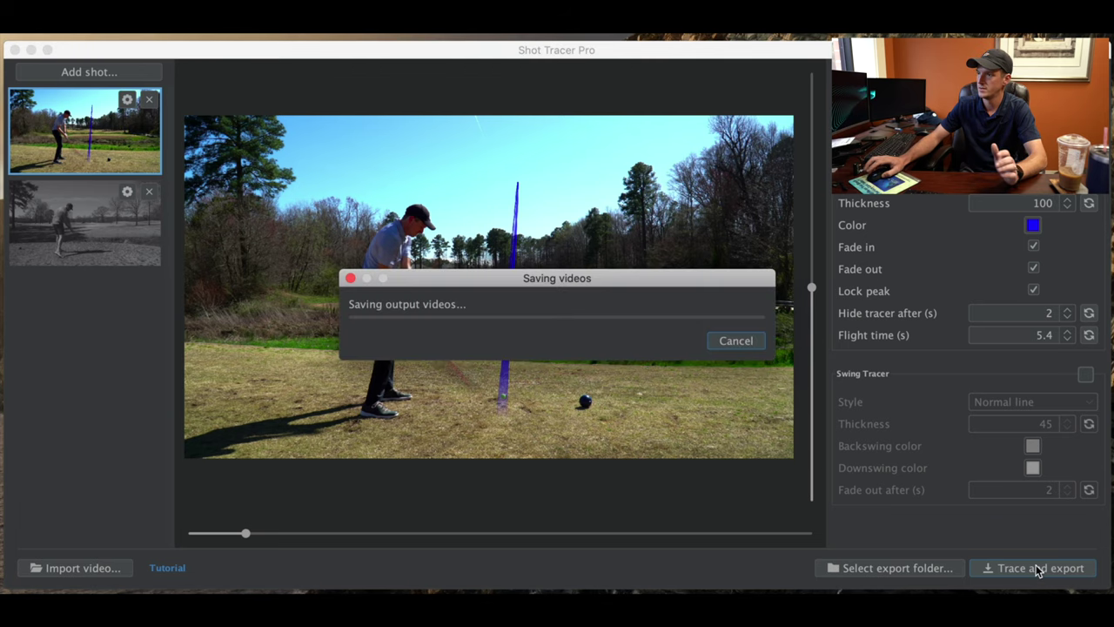